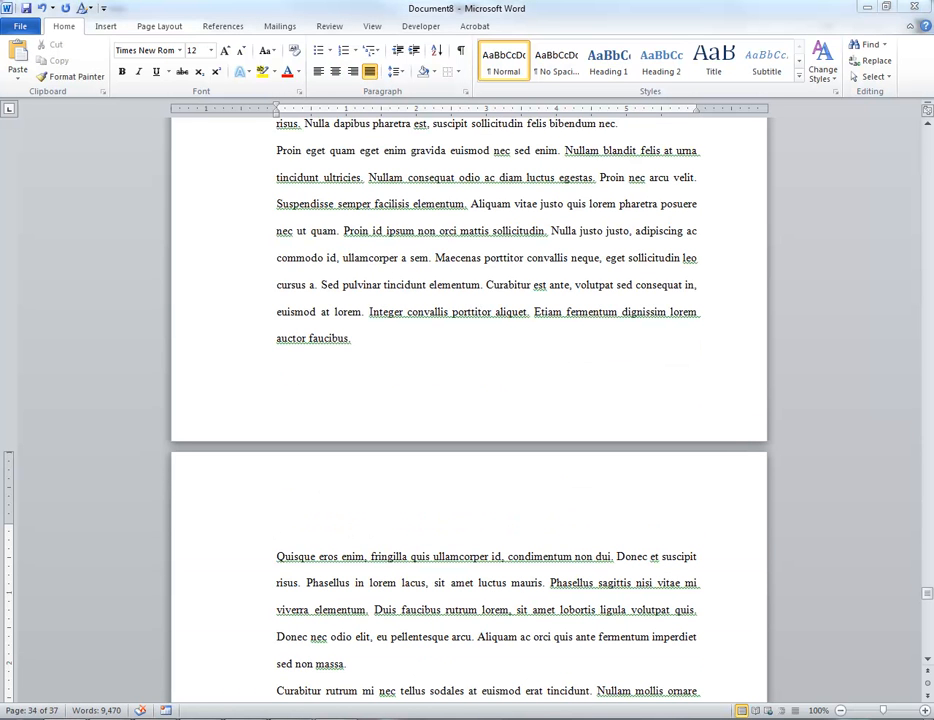
Insert the villa garden picture directly before the paragraph that starts with "Quisque eros enim".
drag(932, 375, 297, 517)
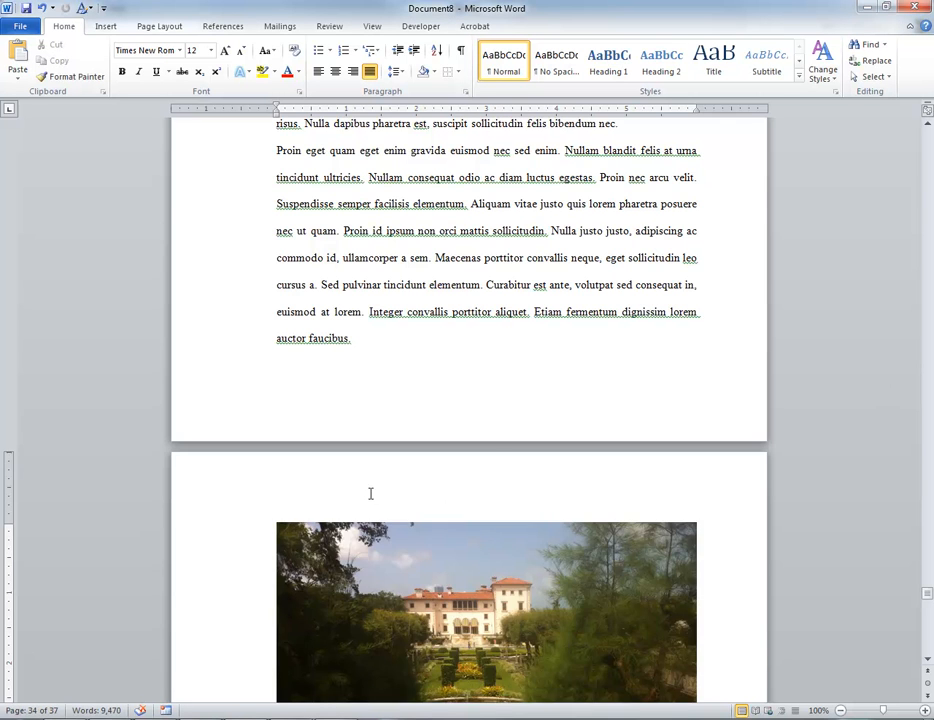
scroll(434, 486, down, 3)
scroll(479, 371, up, 3)
scroll(477, 371, down, 1)
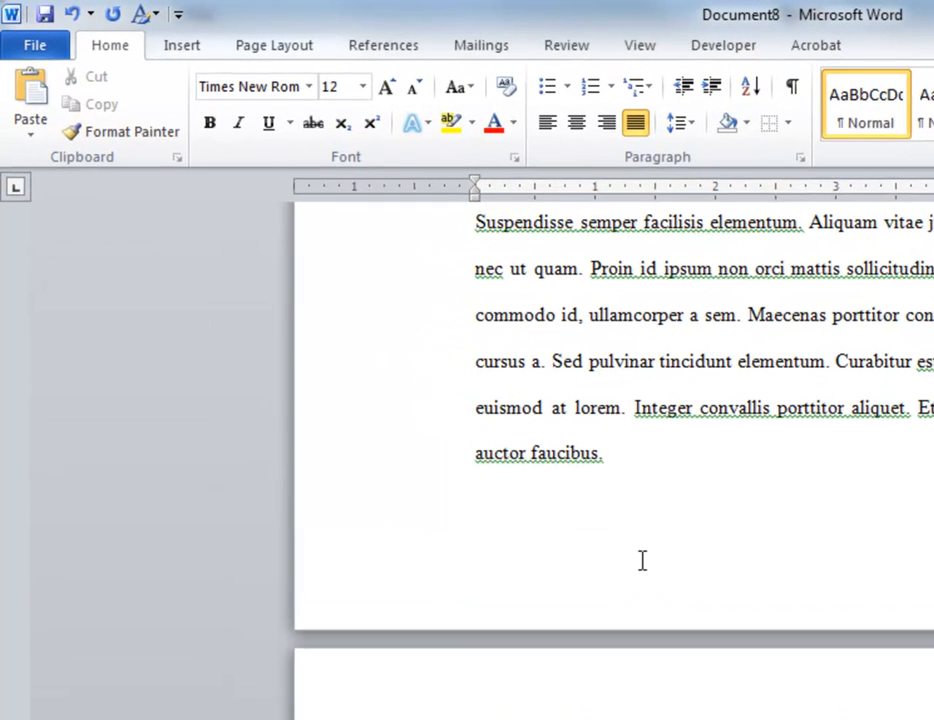
Insert a Next Page section break after "auctor faucibus." on the page preceding the picture.
click(357, 267)
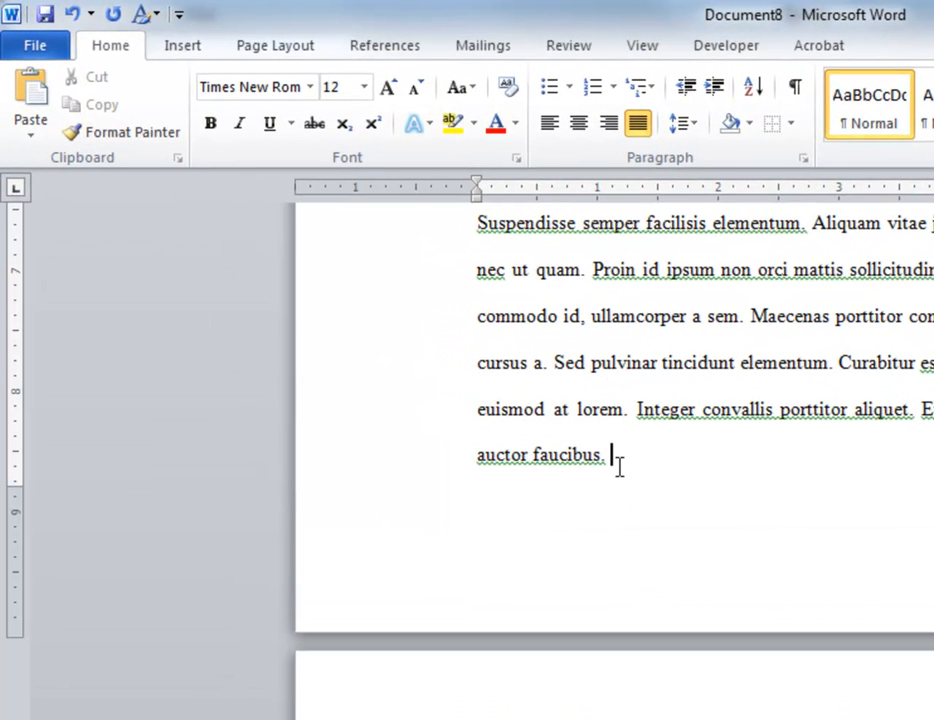
click(277, 50)
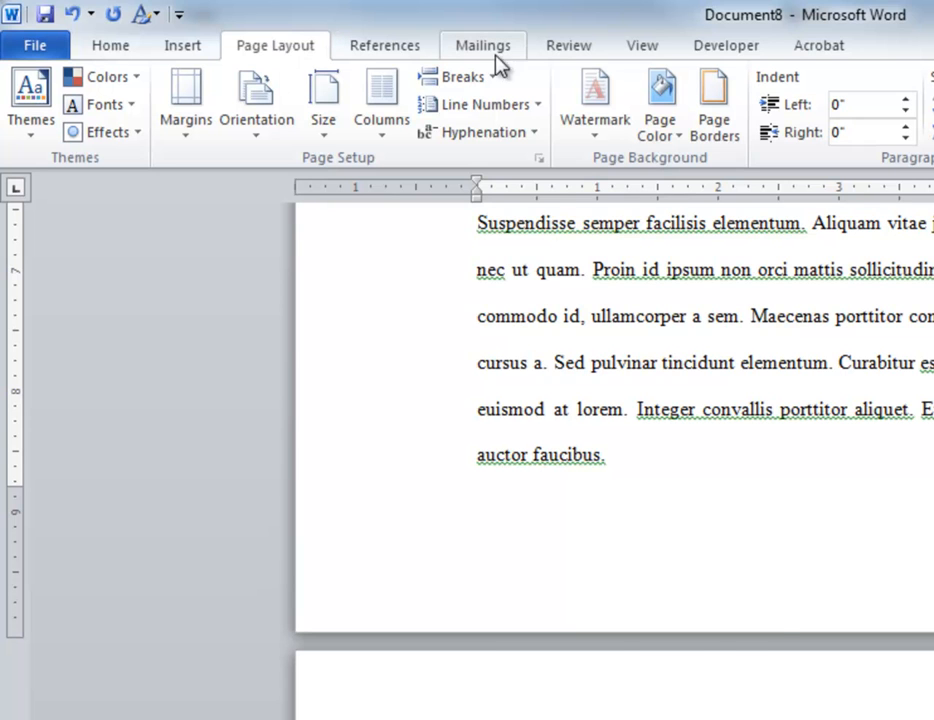
click(500, 84)
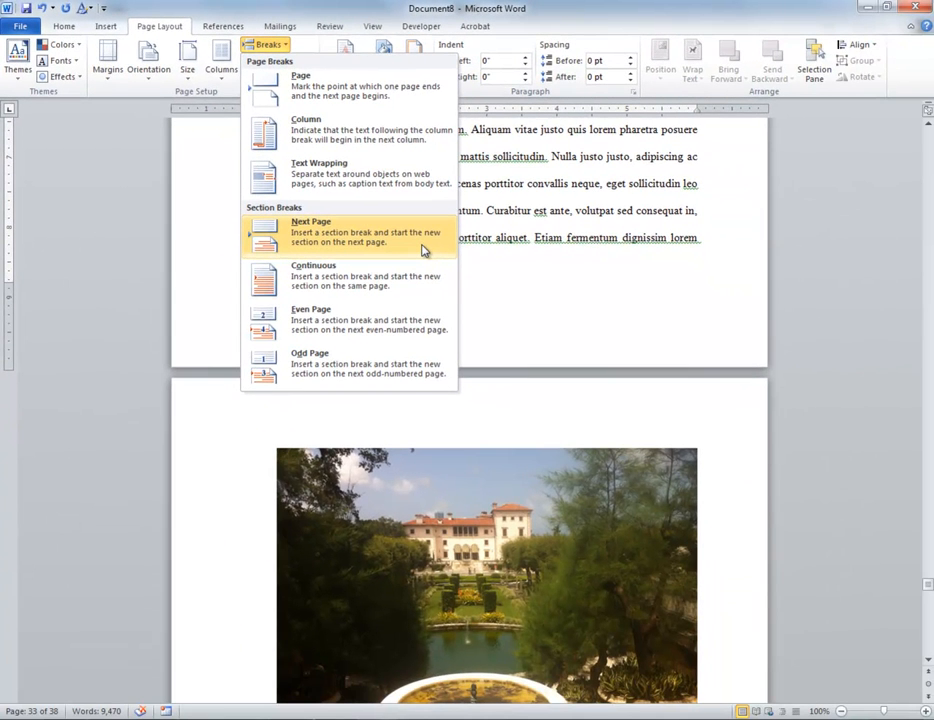
click(422, 250)
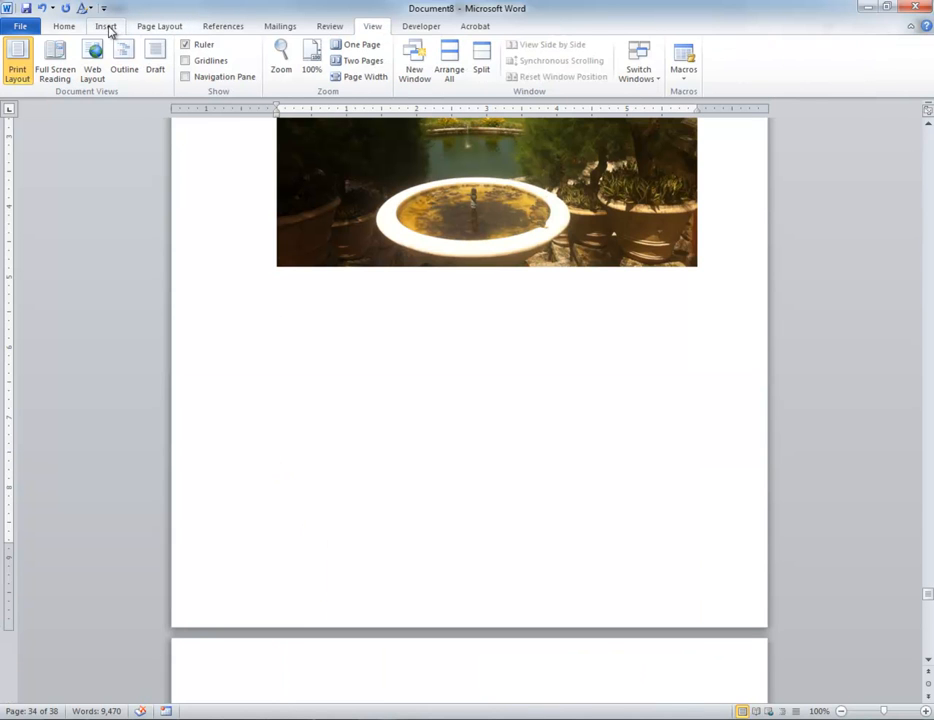
Insert a Next Page section break below the garden picture.
click(65, 28)
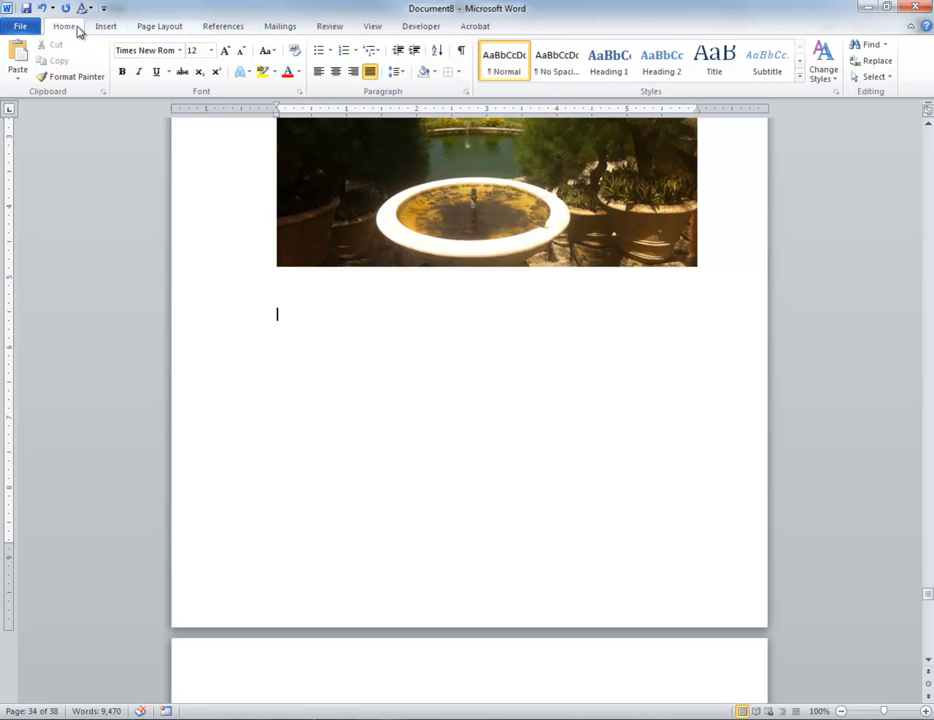
click(158, 28)
click(268, 45)
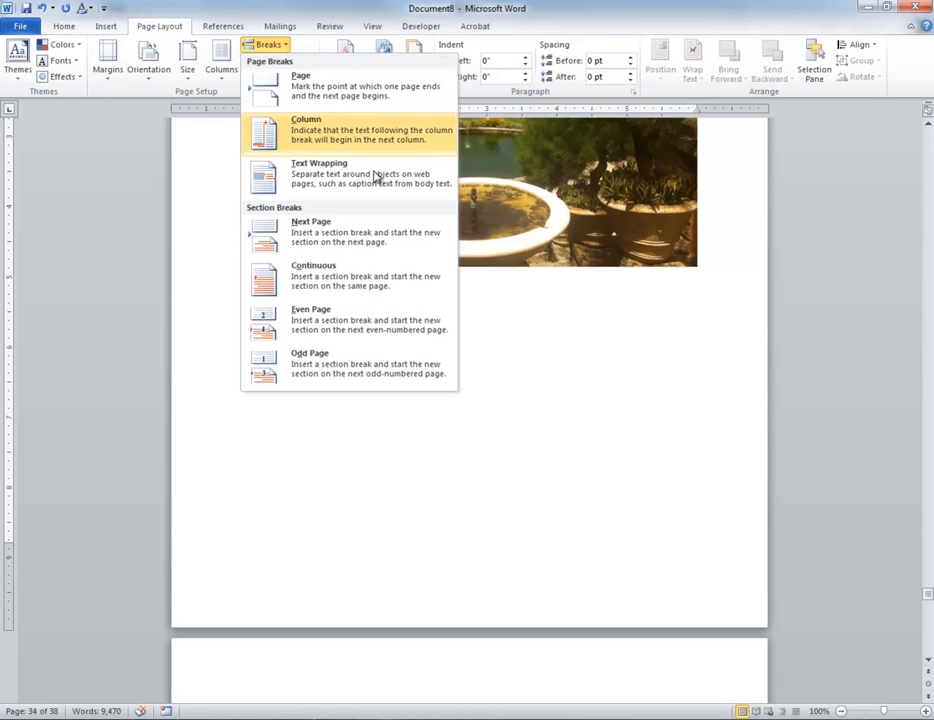
click(417, 240)
Delete the blank space above the "Quisque eros enim" paragraph in the section following the picture.
scroll(440, 513, down, 6)
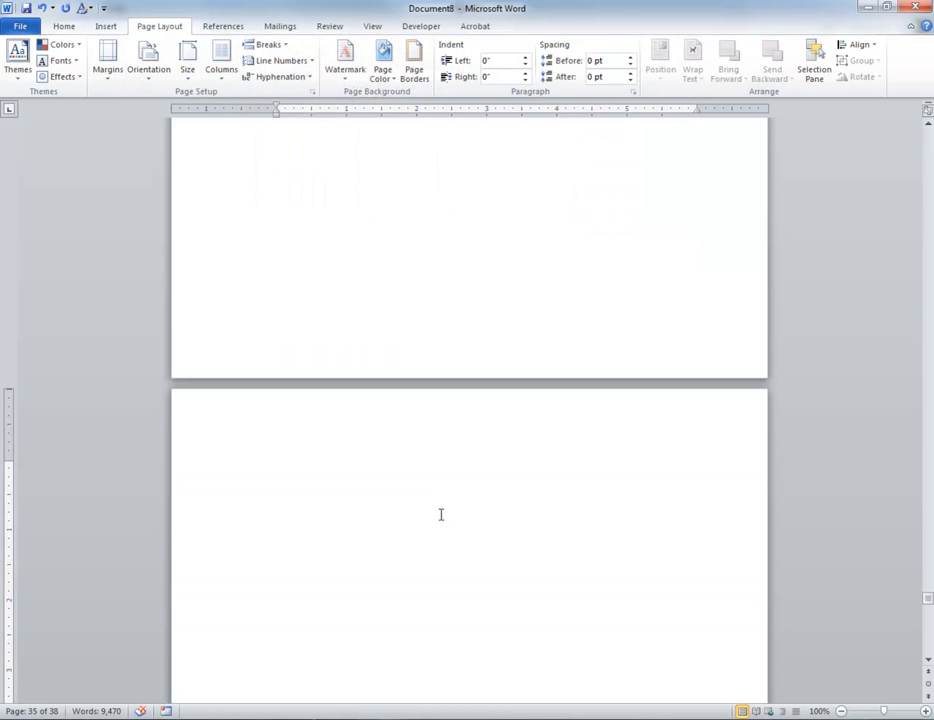
drag(272, 540, 260, 282)
key(Delete)
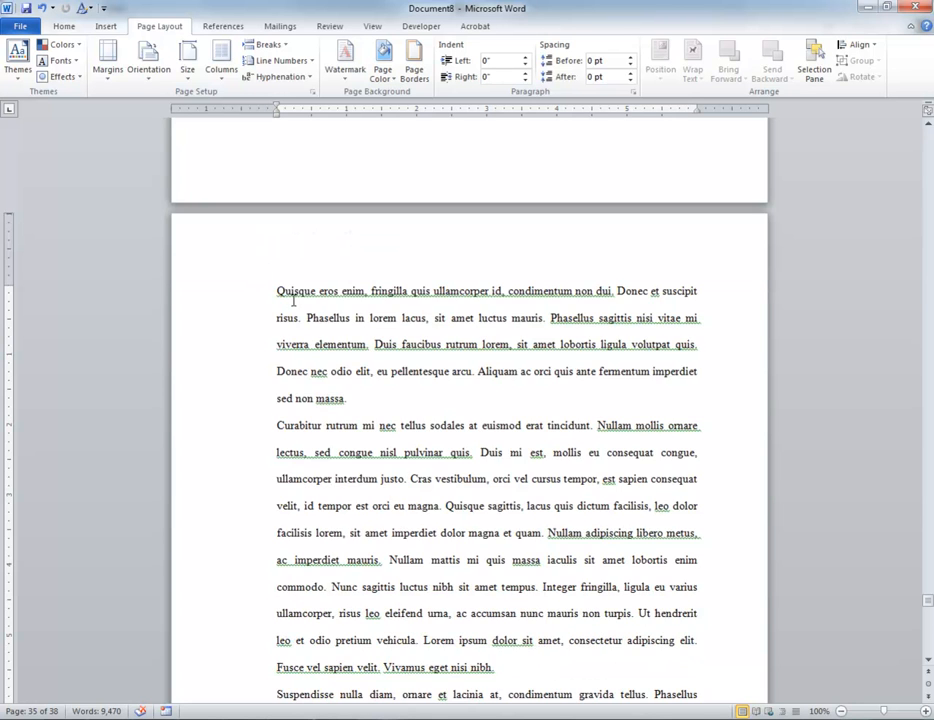
Check the section breaks before and after the picture in Draft view, and return to Print Layout view.
scroll(340, 361, up, 10)
scroll(357, 392, up, 5)
scroll(366, 408, down, 9)
scroll(366, 408, up, 7)
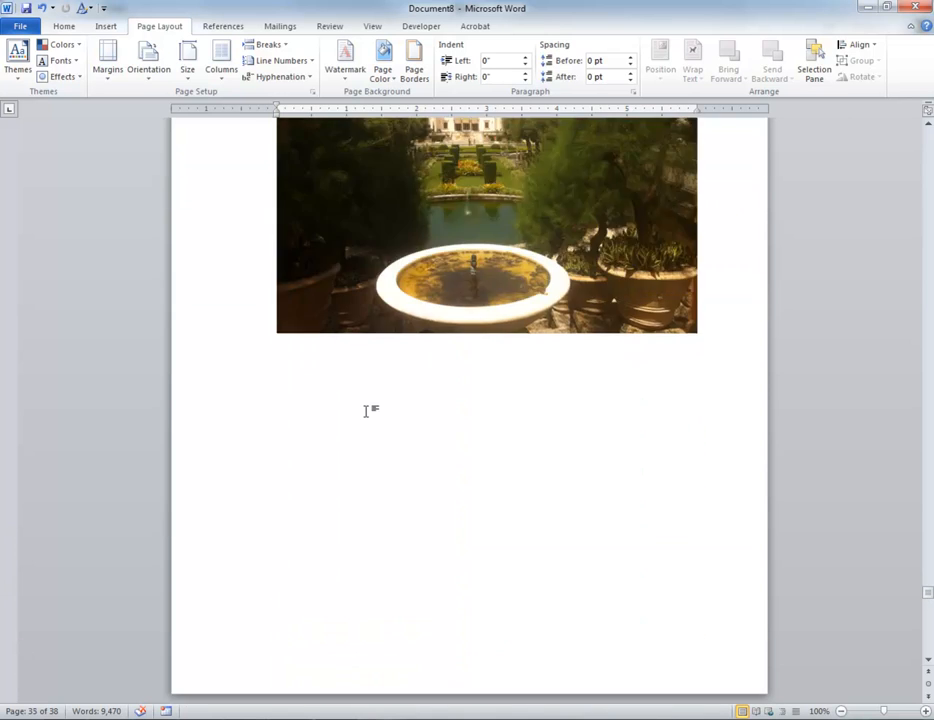
click(373, 27)
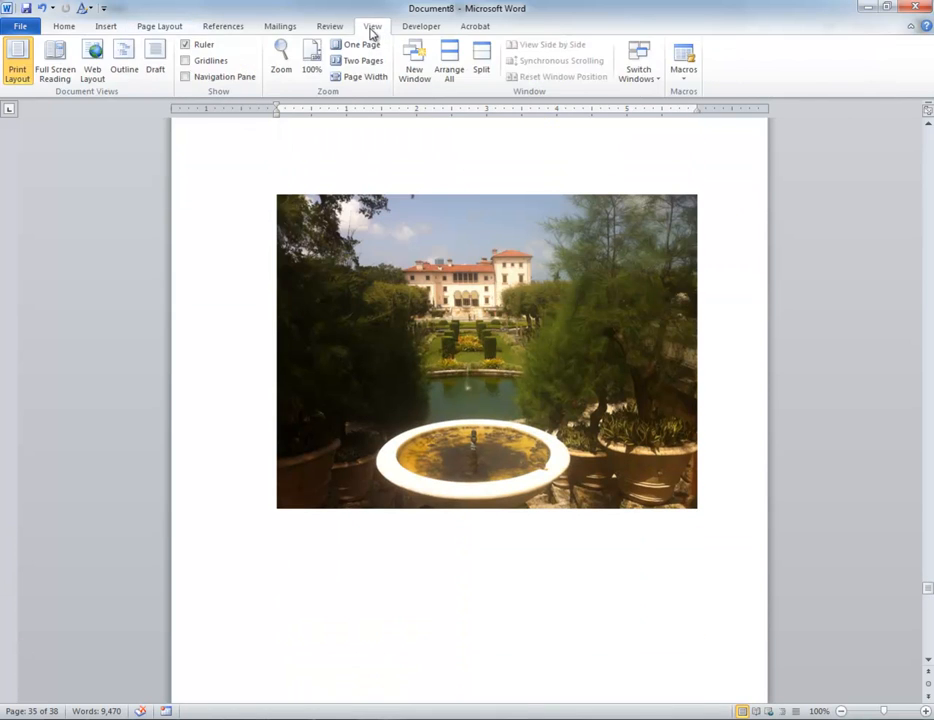
click(153, 62)
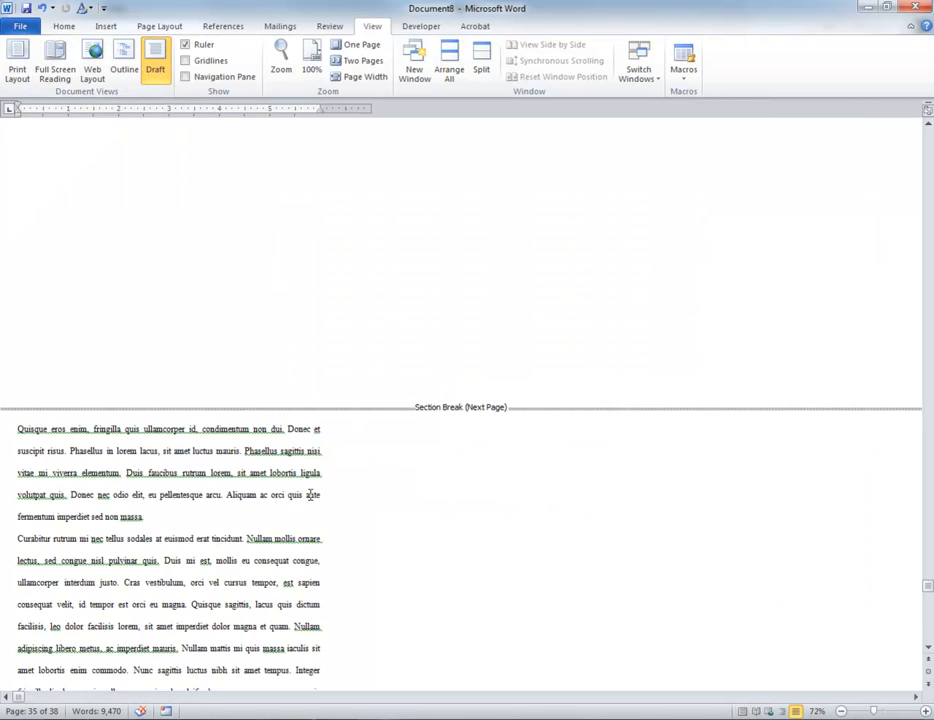
scroll(309, 494, up, 3)
scroll(399, 323, down, 1)
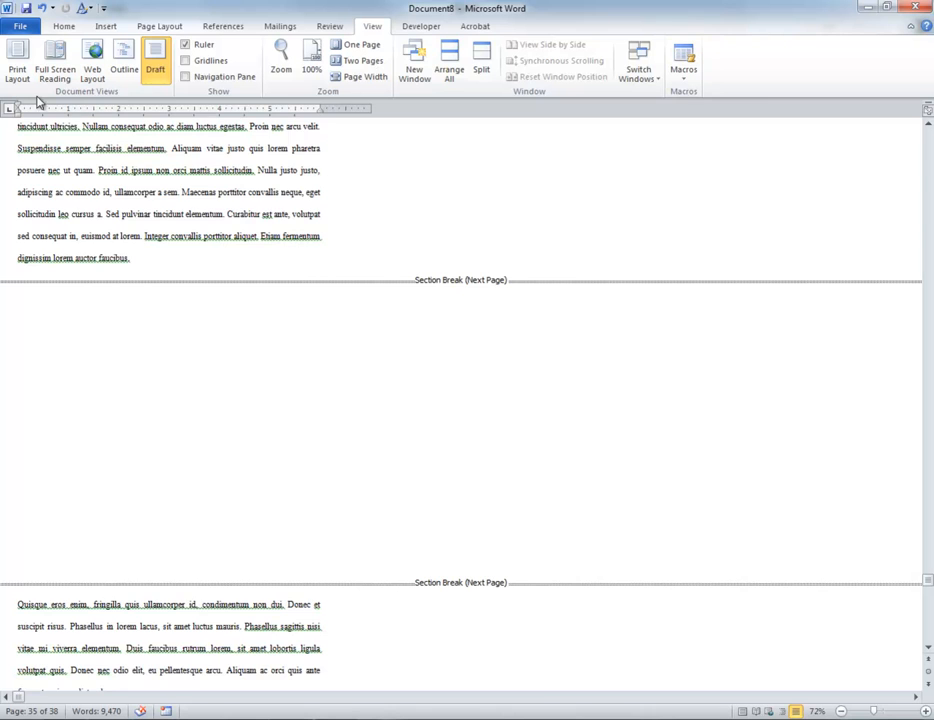
click(18, 62)
Set the orientation of the picture's section to Landscape.
scroll(383, 440, up, 12)
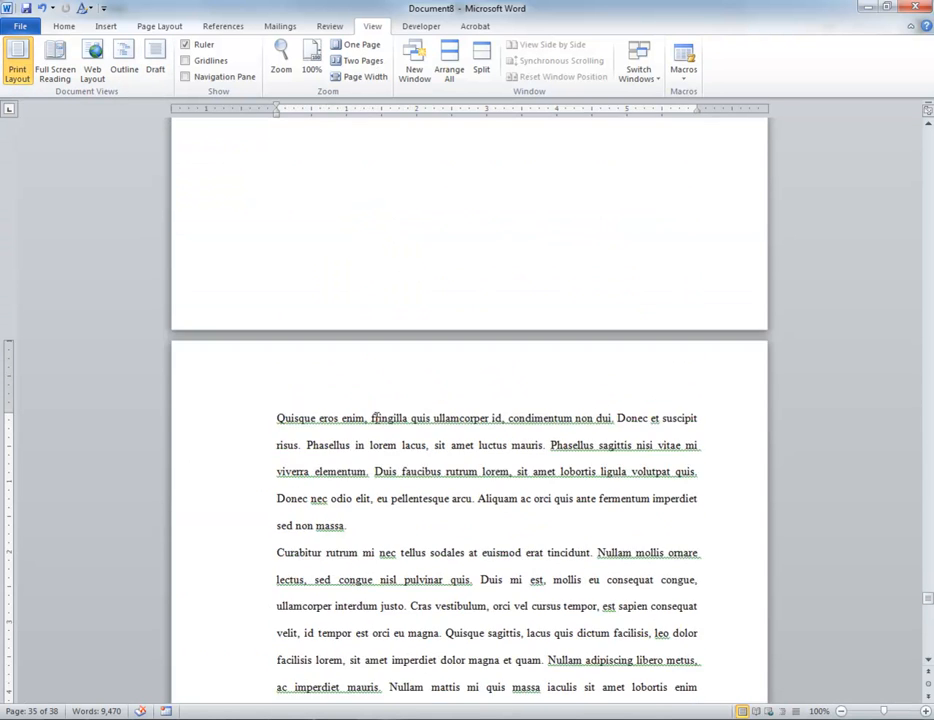
scroll(383, 447, up, 10)
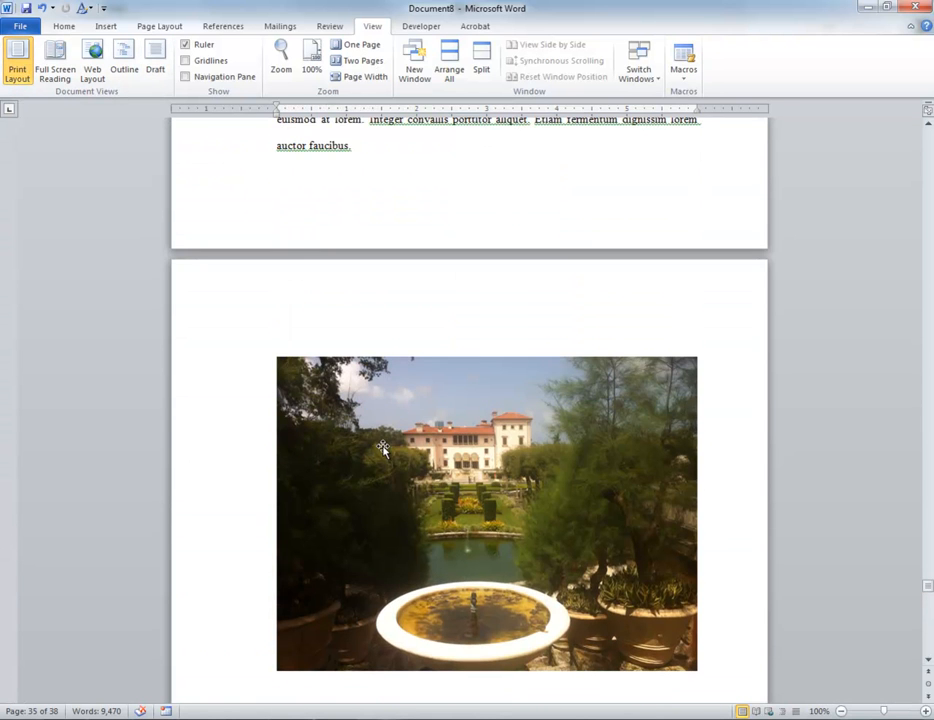
click(369, 249)
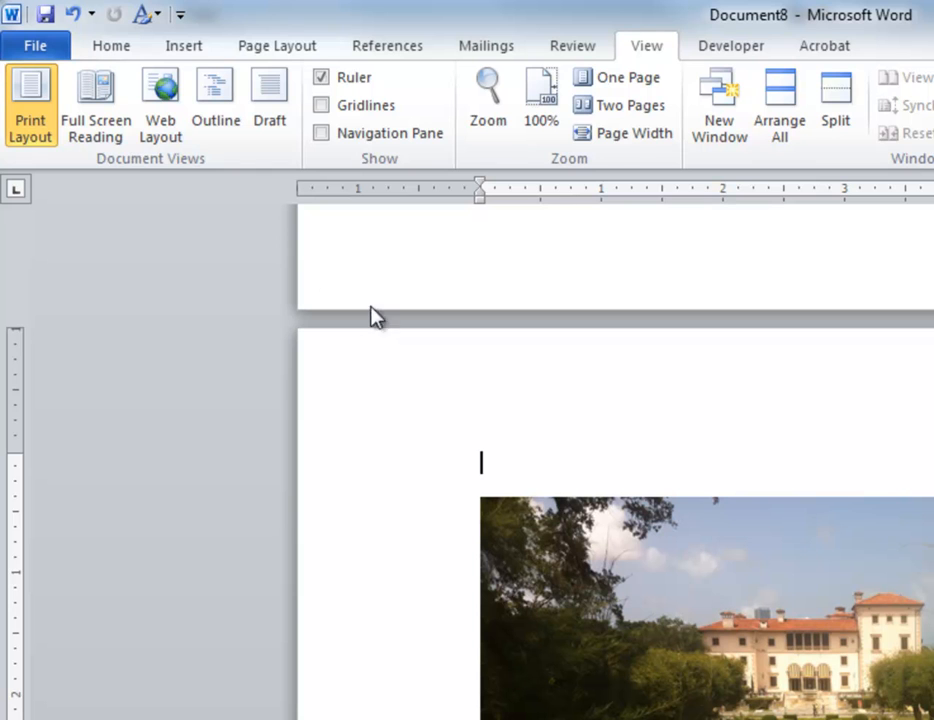
click(272, 42)
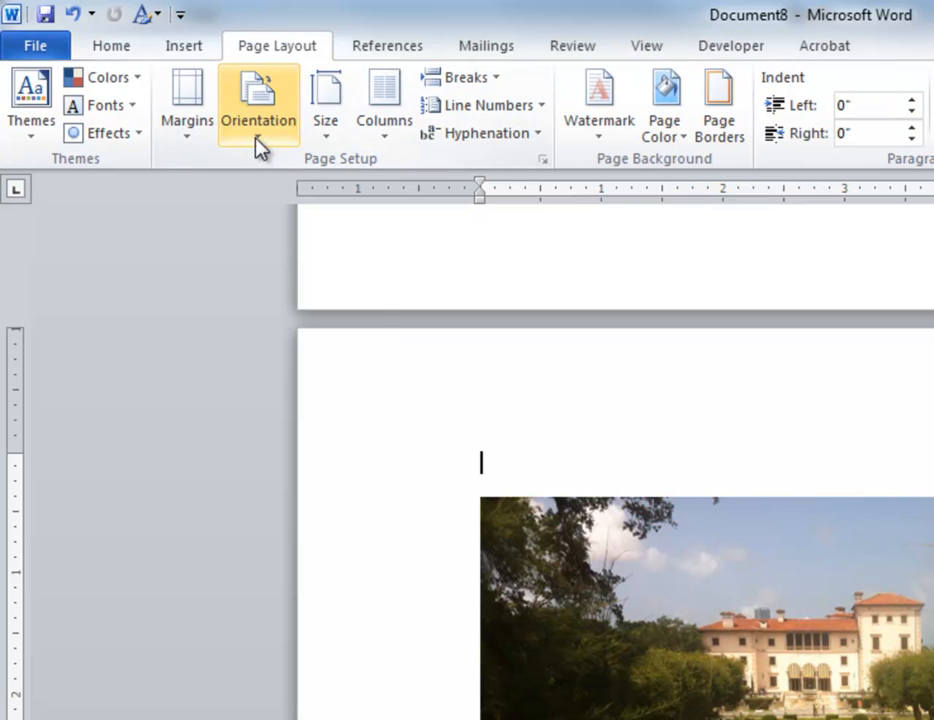
click(285, 110)
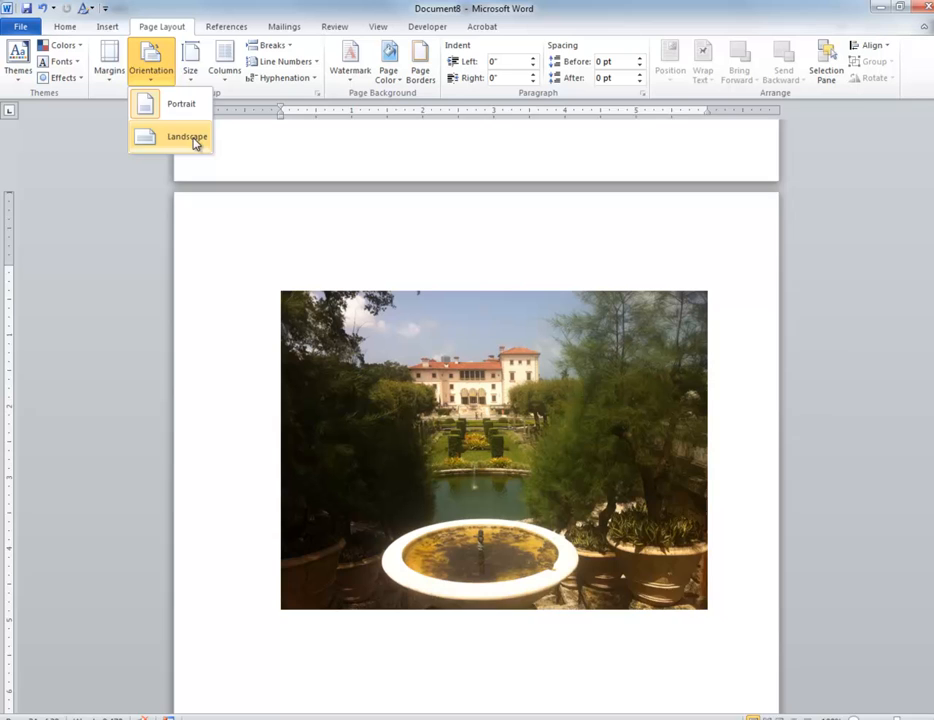
click(290, 208)
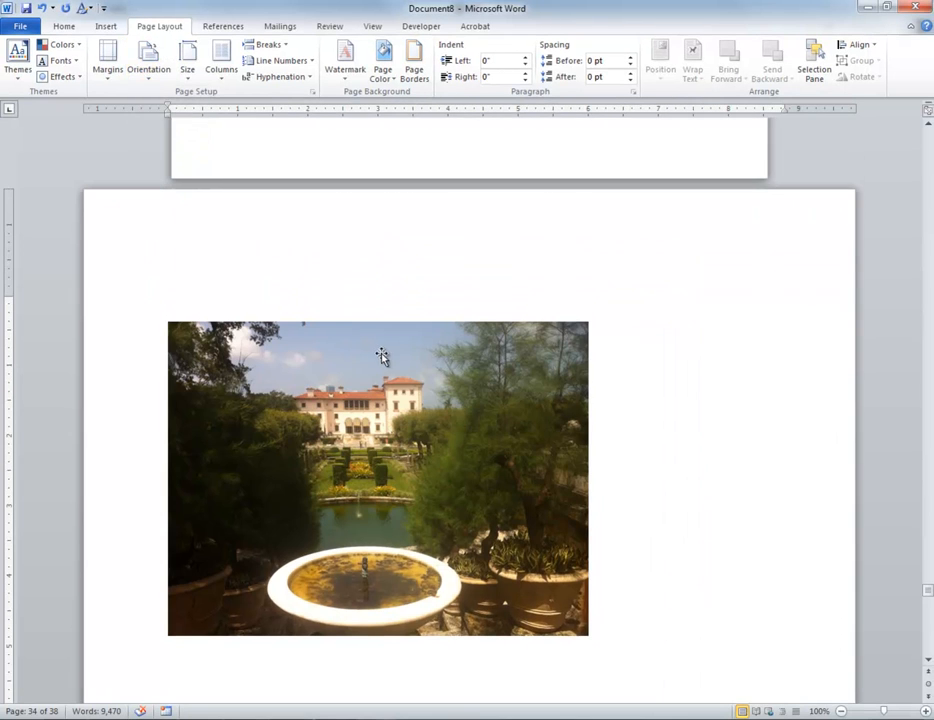
Enlarge the garden picture proportionally to nearly fill the width of the landscape page.
click(382, 357)
drag(589, 251, 653, 298)
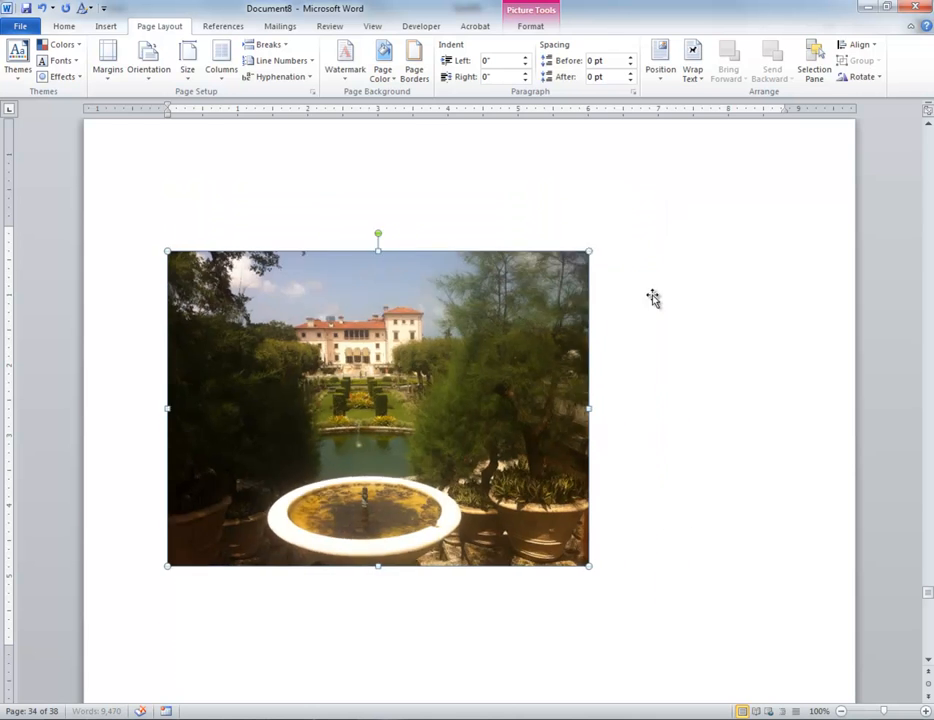
drag(722, 438, 755, 432)
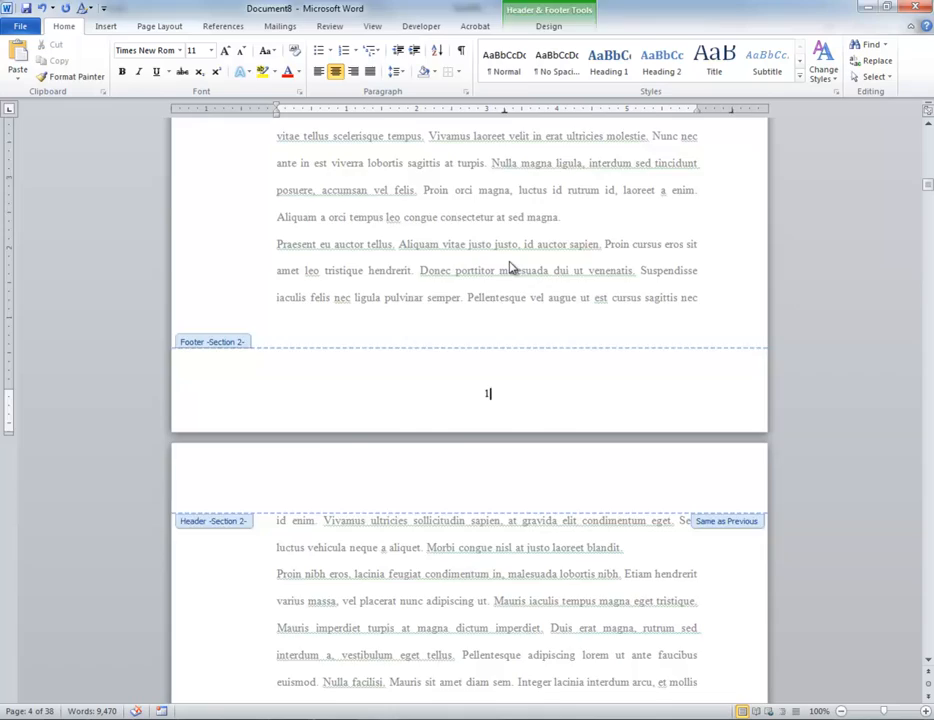
Leave the section 2 footer and examine the page numbers through the landscape picture page and the page following it.
double_click(511, 267)
scroll(510, 262, down, 15)
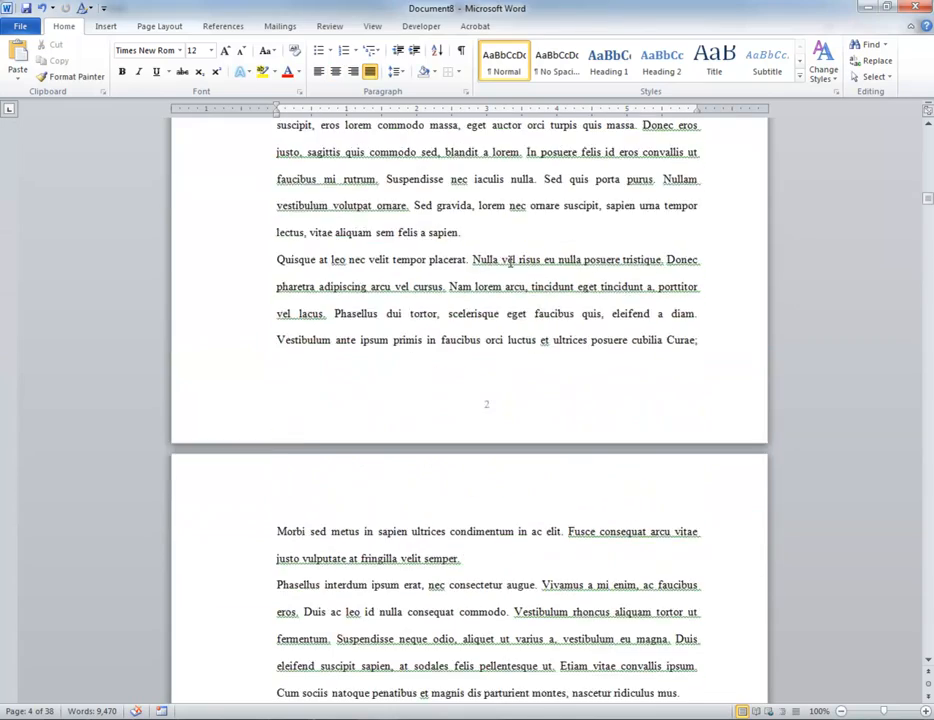
scroll(510, 262, down, 2)
drag(928, 203, 913, 598)
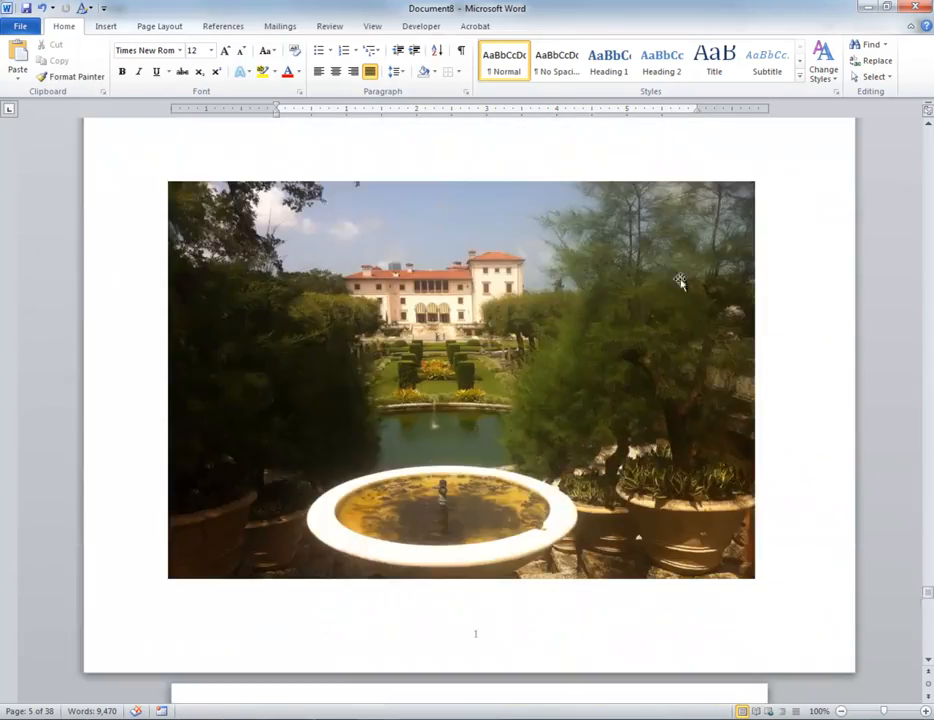
scroll(667, 271, up, 3)
scroll(558, 255, down, 12)
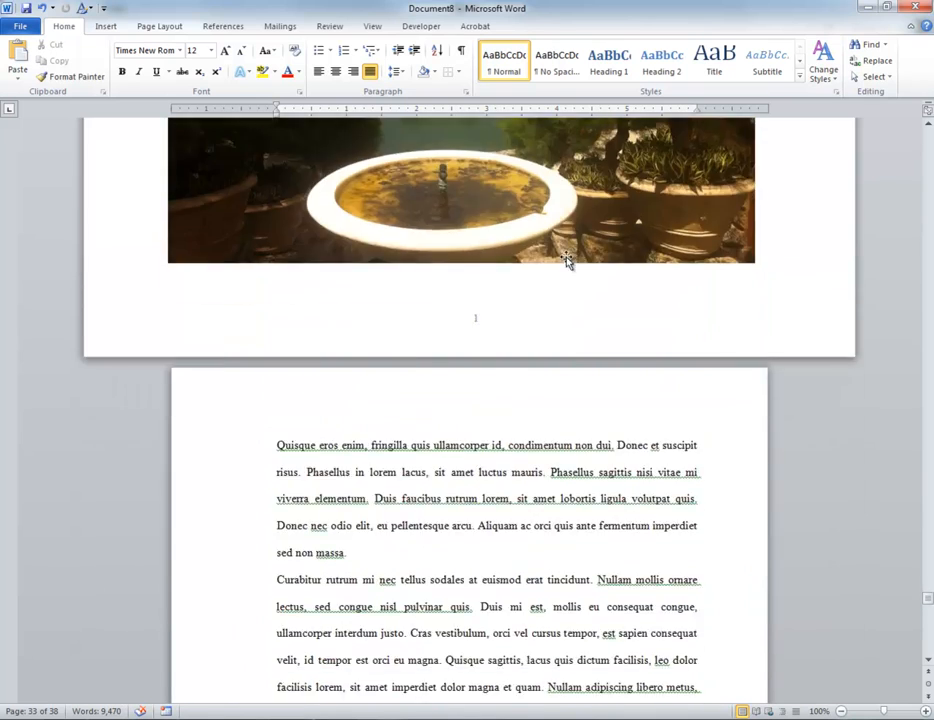
scroll(567, 256, up, 2)
scroll(567, 256, up, 6)
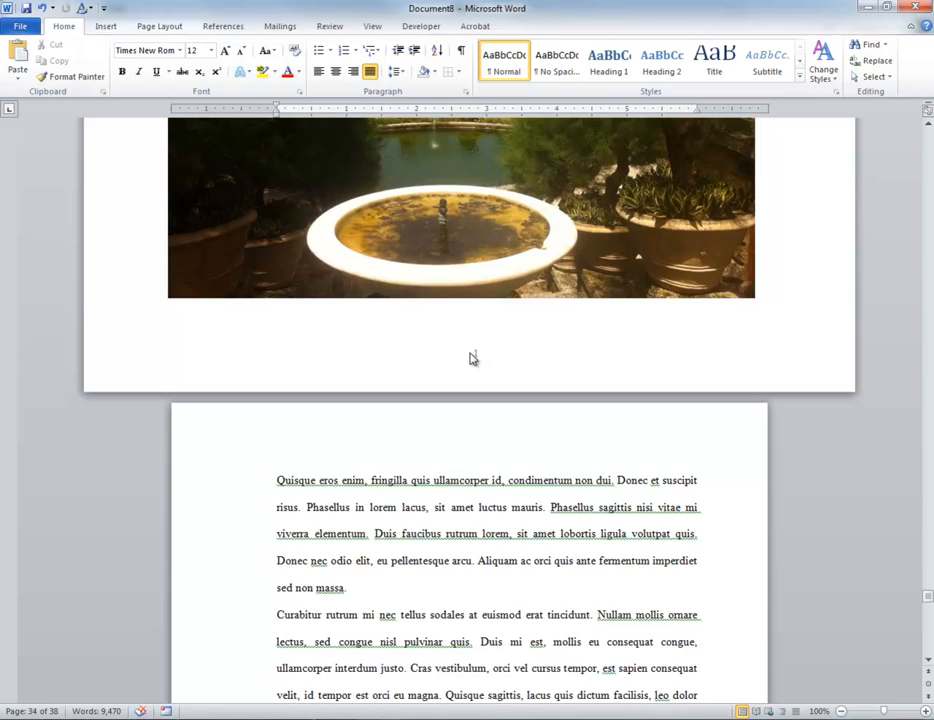
Set the page numbering of the landscape picture's section to start at 31 and leave its footer.
double_click(490, 364)
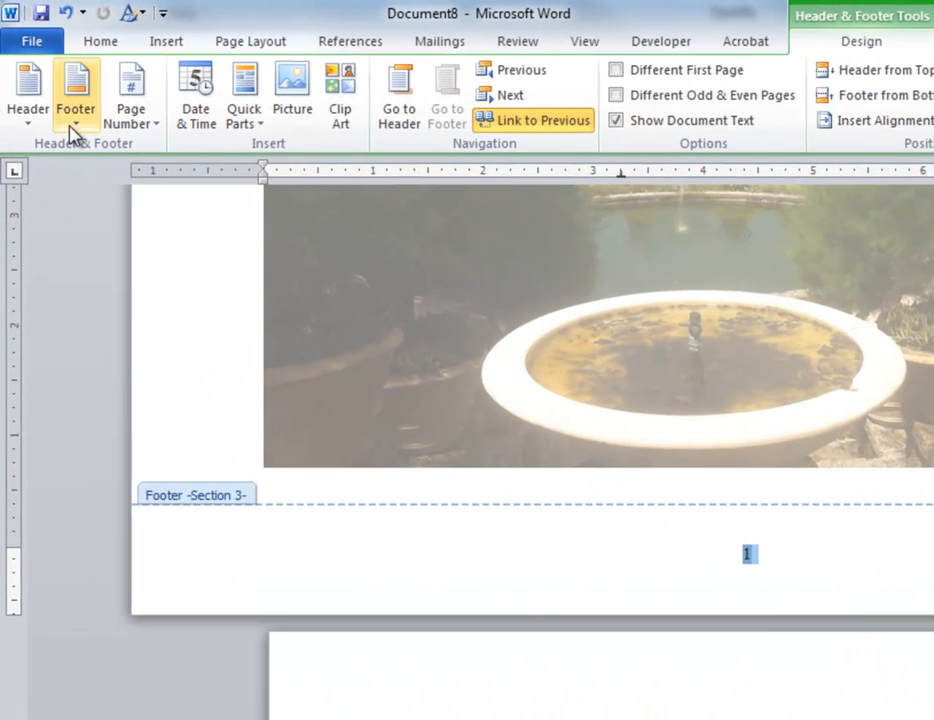
click(133, 120)
click(212, 254)
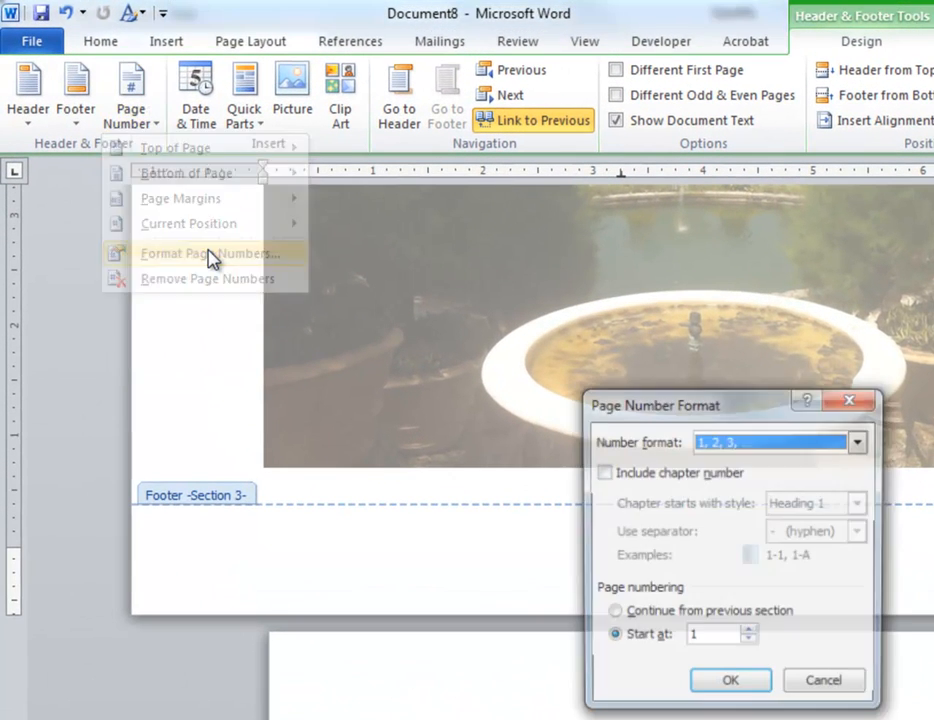
click(692, 640)
text(3)
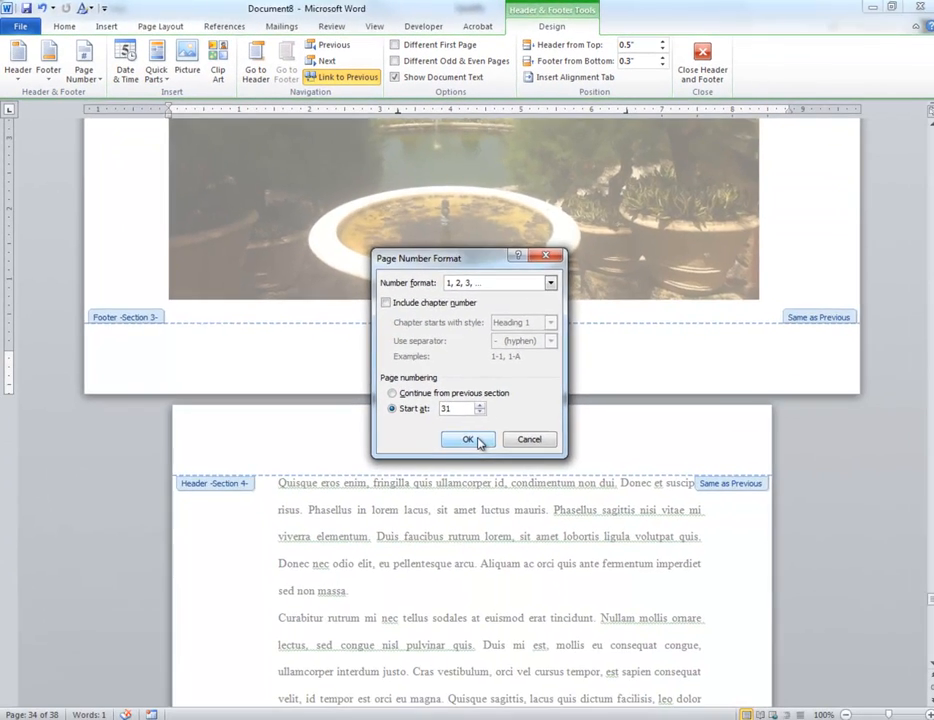
click(582, 546)
scroll(617, 406, up, 3)
scroll(484, 237, down, 6)
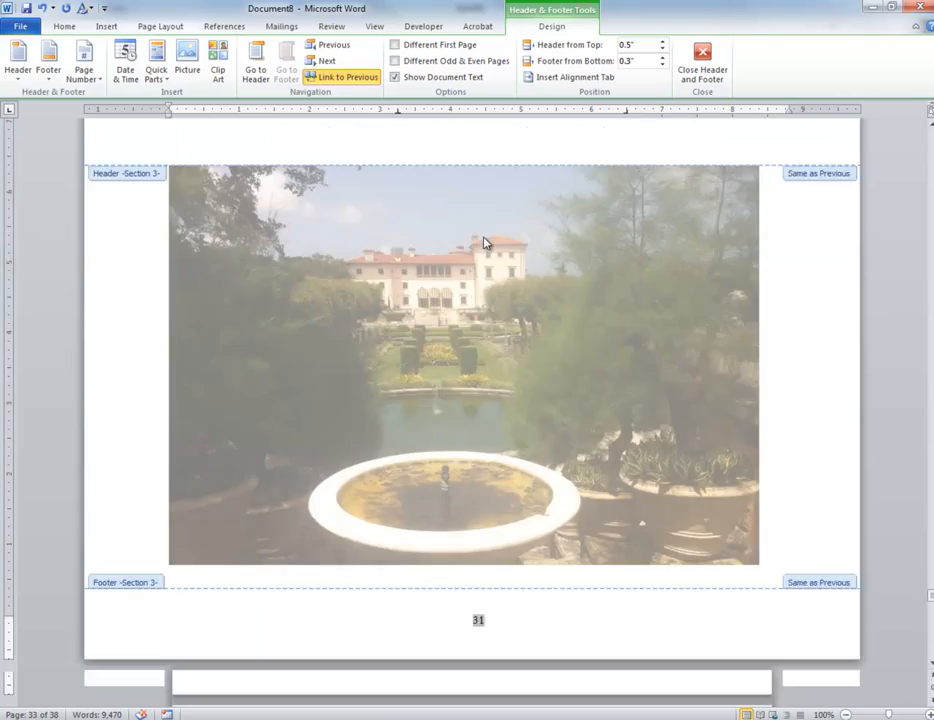
double_click(625, 382)
Set the page numbering of the section following the picture to start at 32 and check the numbers on its pages.
scroll(601, 370, down, 4)
scroll(471, 250, down, 7)
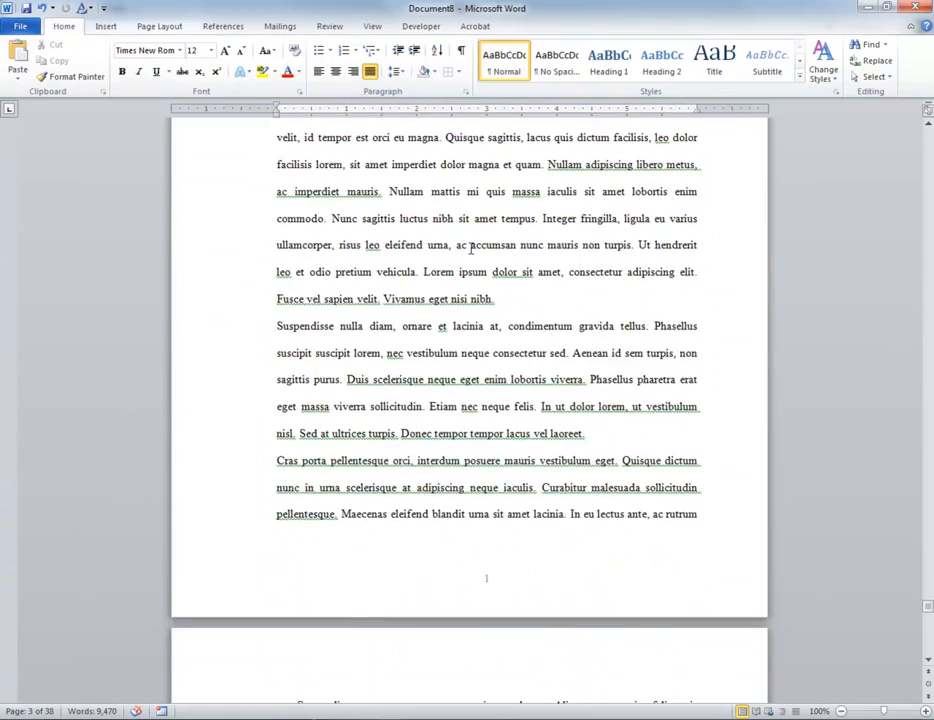
double_click(490, 194)
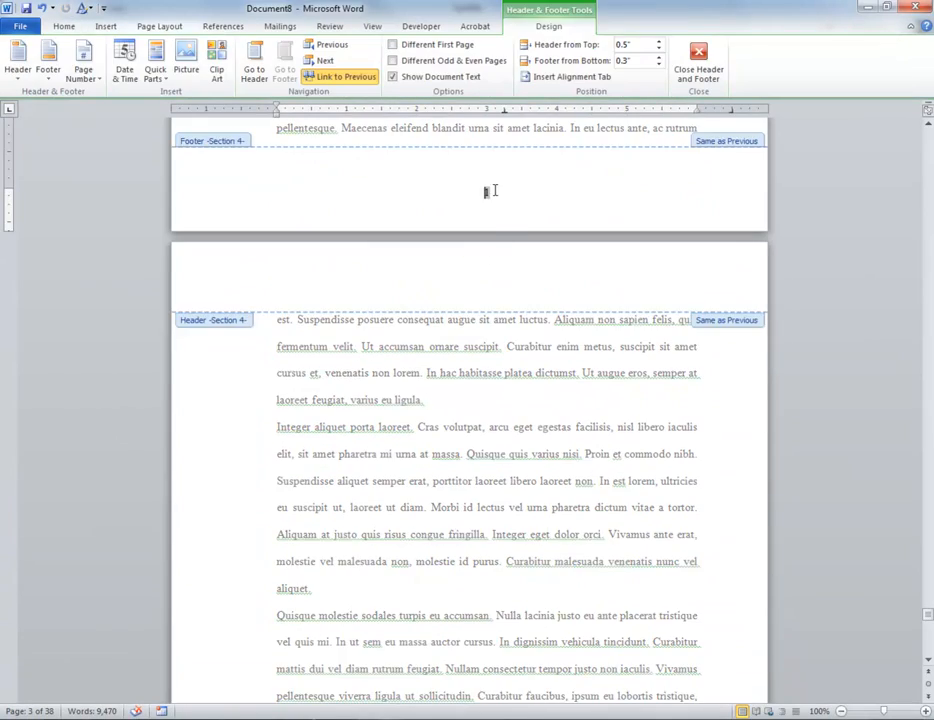
click(90, 76)
click(118, 162)
click(421, 406)
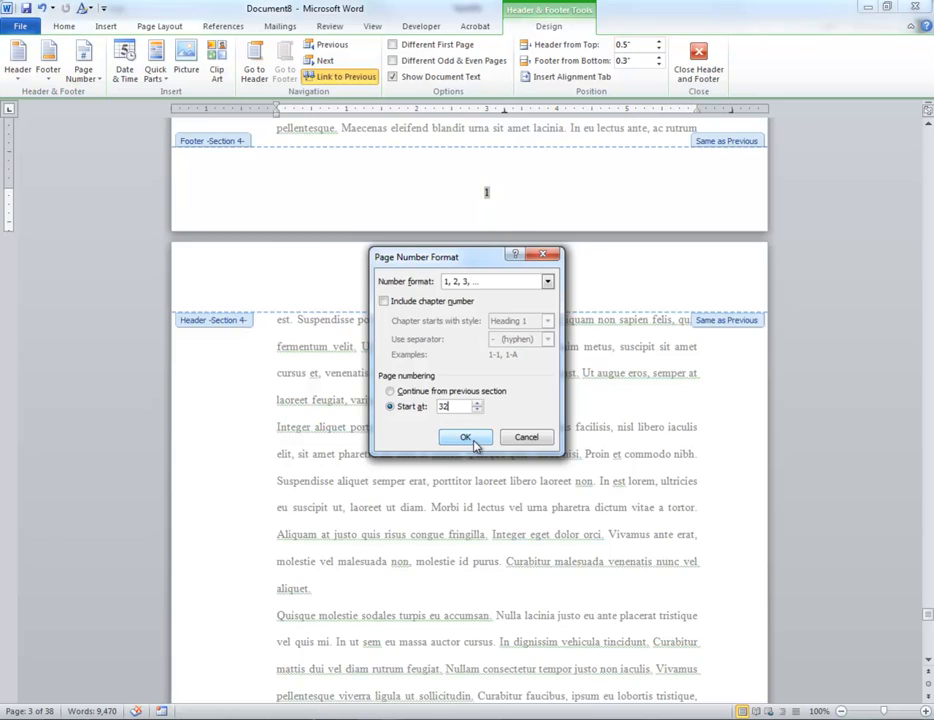
click(466, 438)
scroll(447, 371, up, 20)
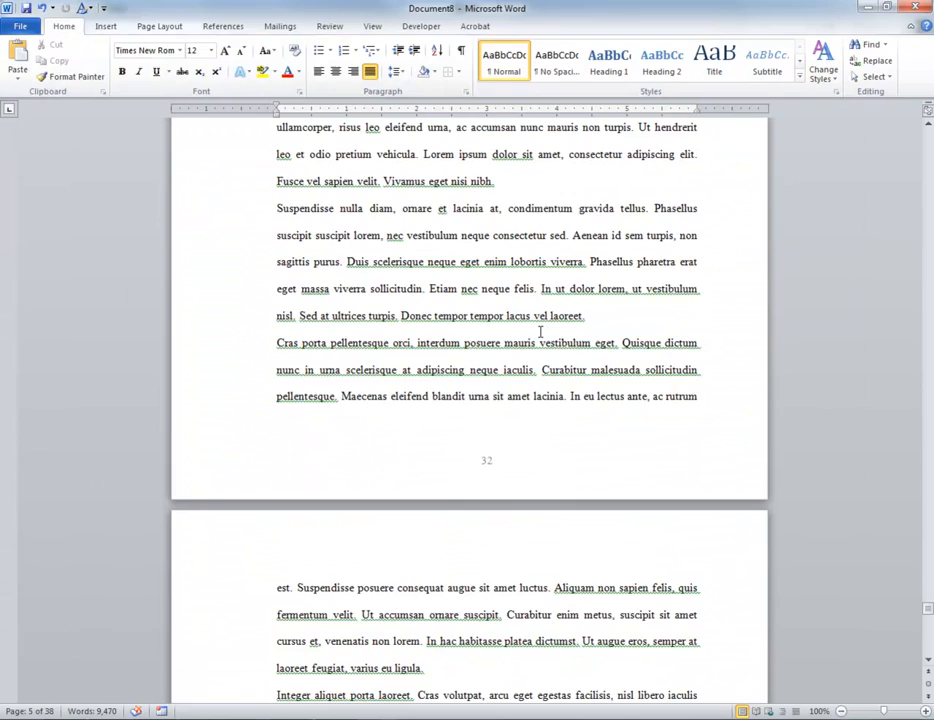
scroll(540, 332, down, 16)
scroll(540, 332, up, 15)
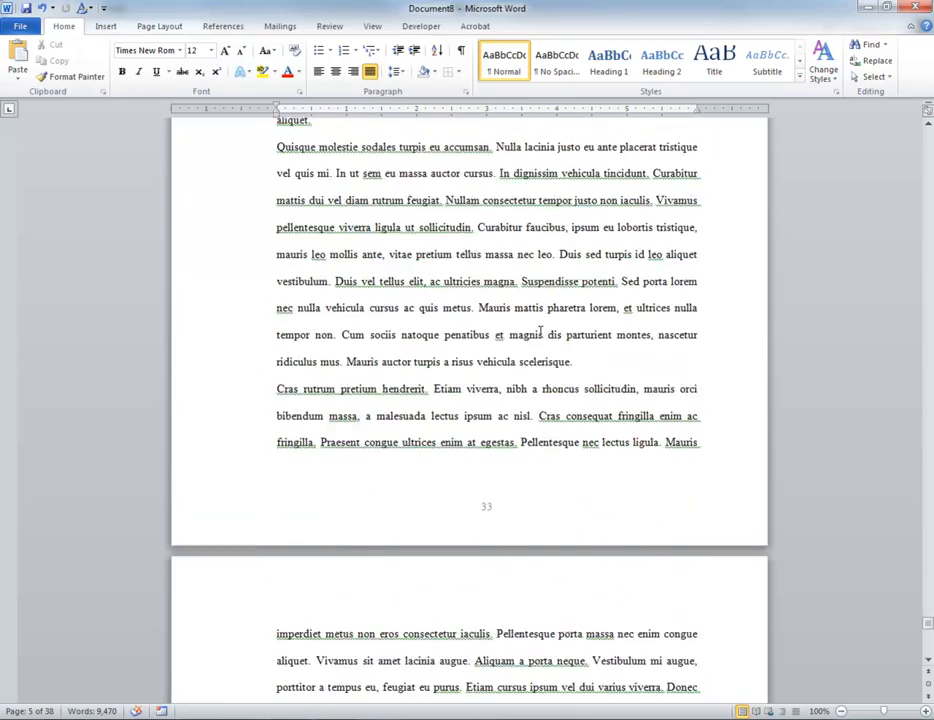
Turn on a different first page for the landscape picture's section and leave its footer.
scroll(540, 332, up, 15)
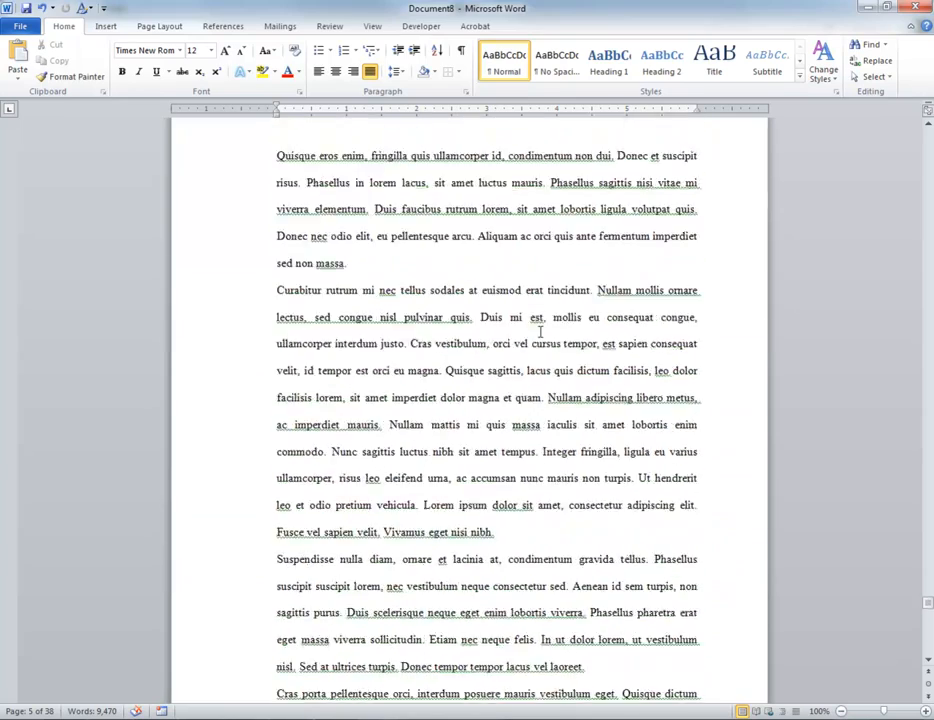
scroll(540, 333, down, 2)
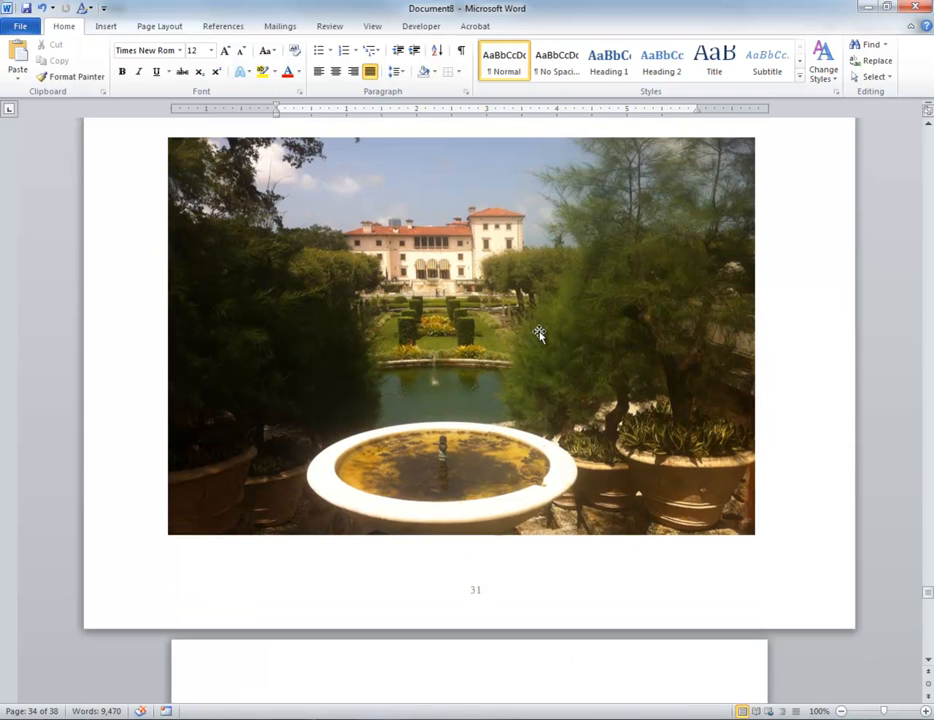
click(478, 592)
double_click(478, 540)
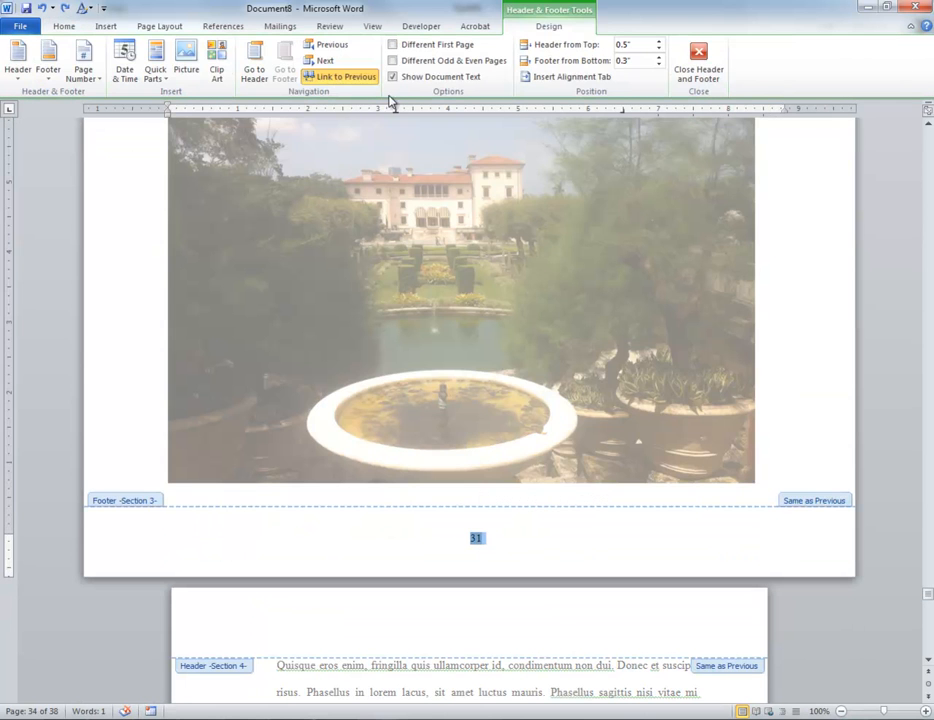
click(392, 45)
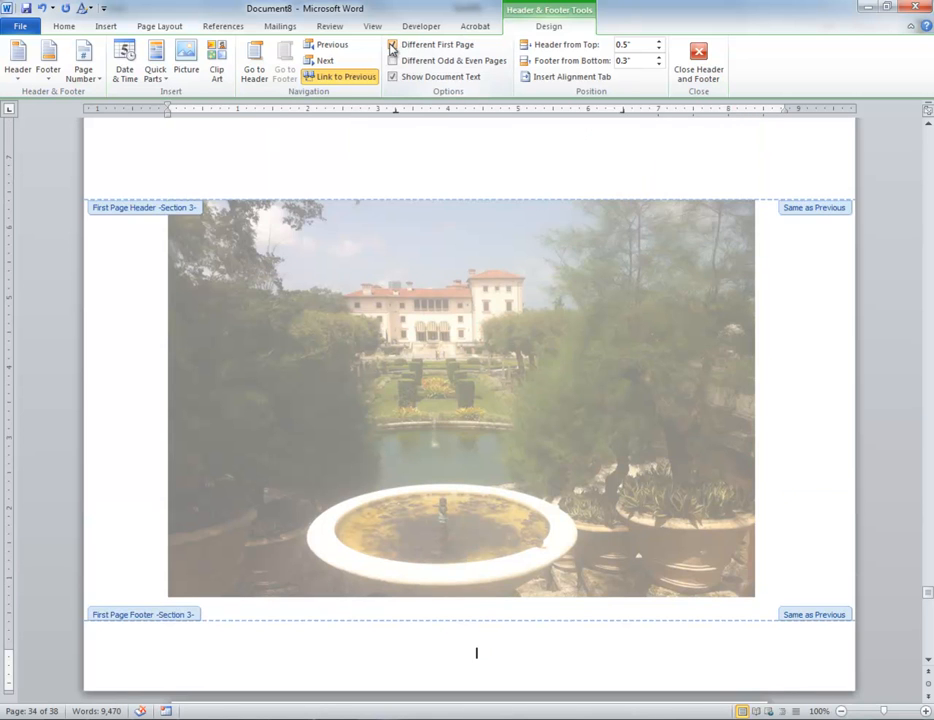
scroll(411, 500, up, 6)
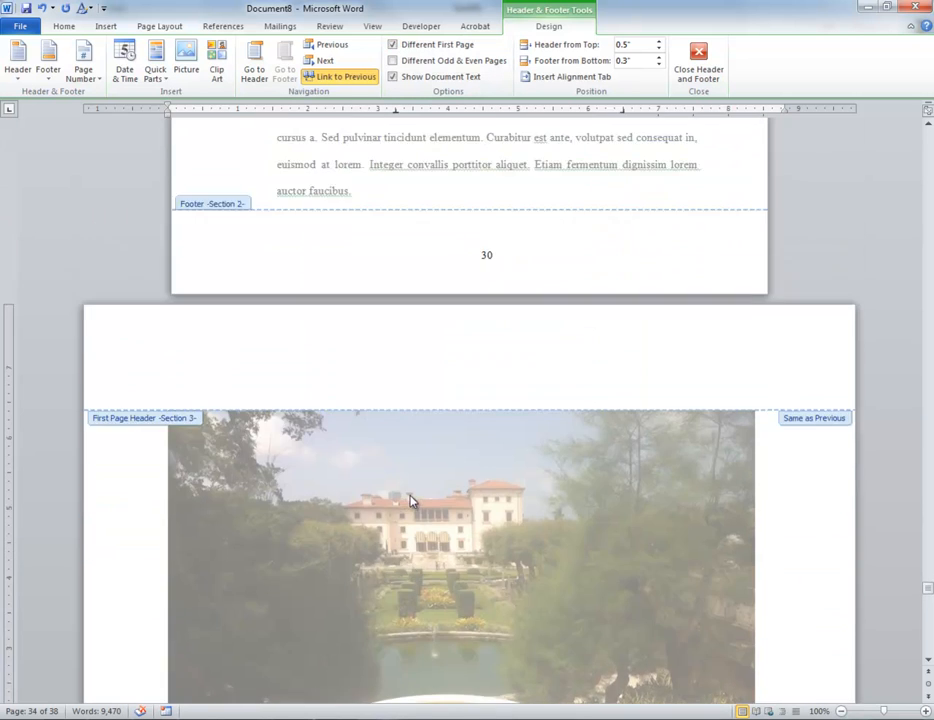
scroll(411, 500, down, 12)
scroll(411, 500, down, 3)
scroll(411, 500, up, 8)
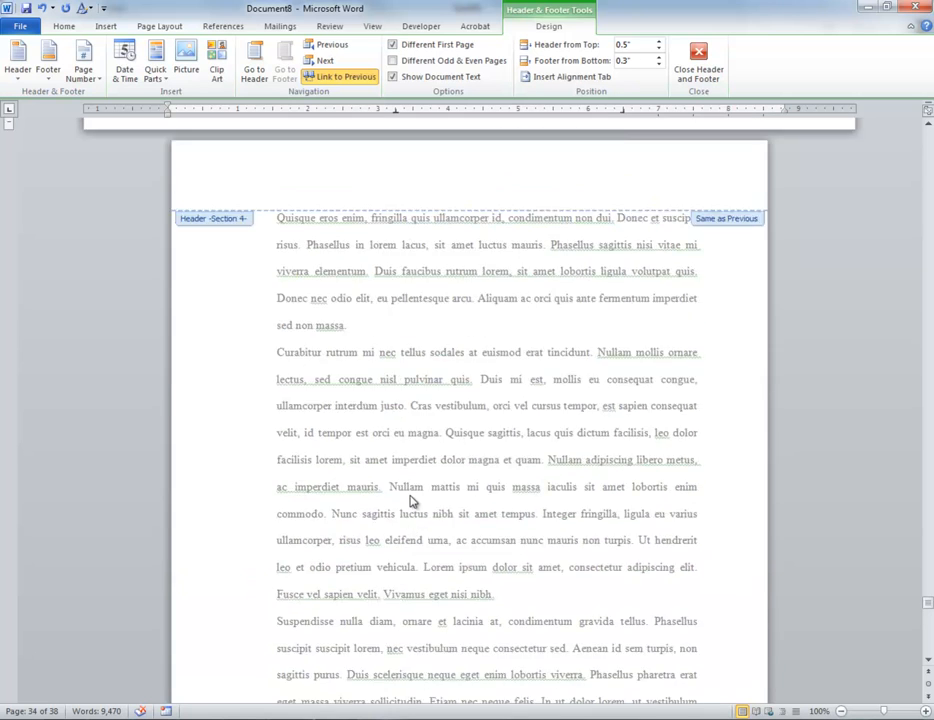
double_click(135, 290)
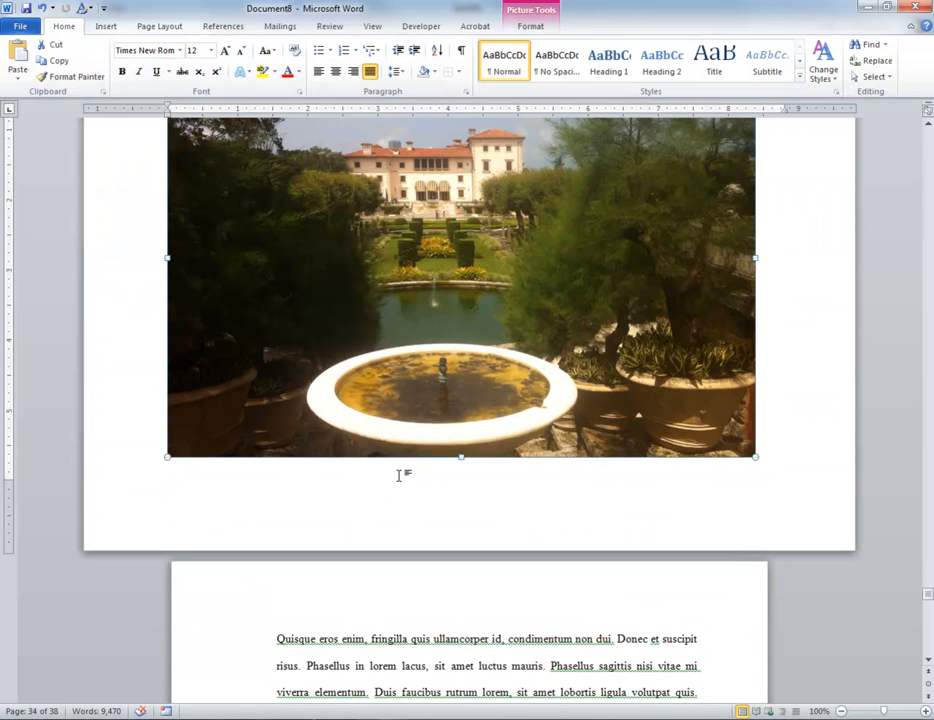
scroll(400, 475, up, 1)
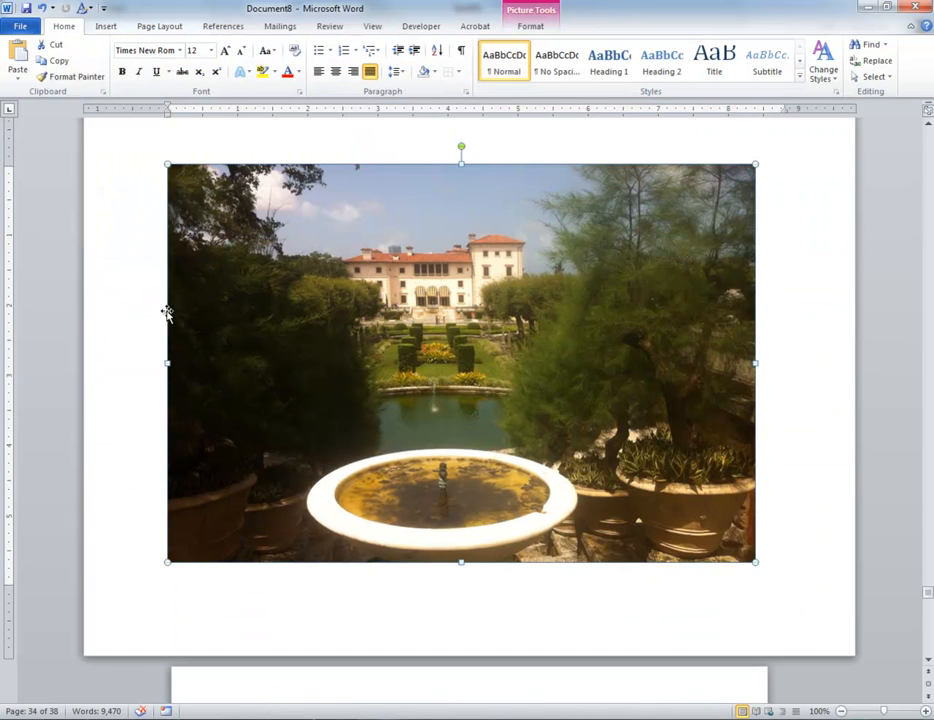
Insert a Border, Left page number in the side margin of the landscape picture page.
double_click(449, 636)
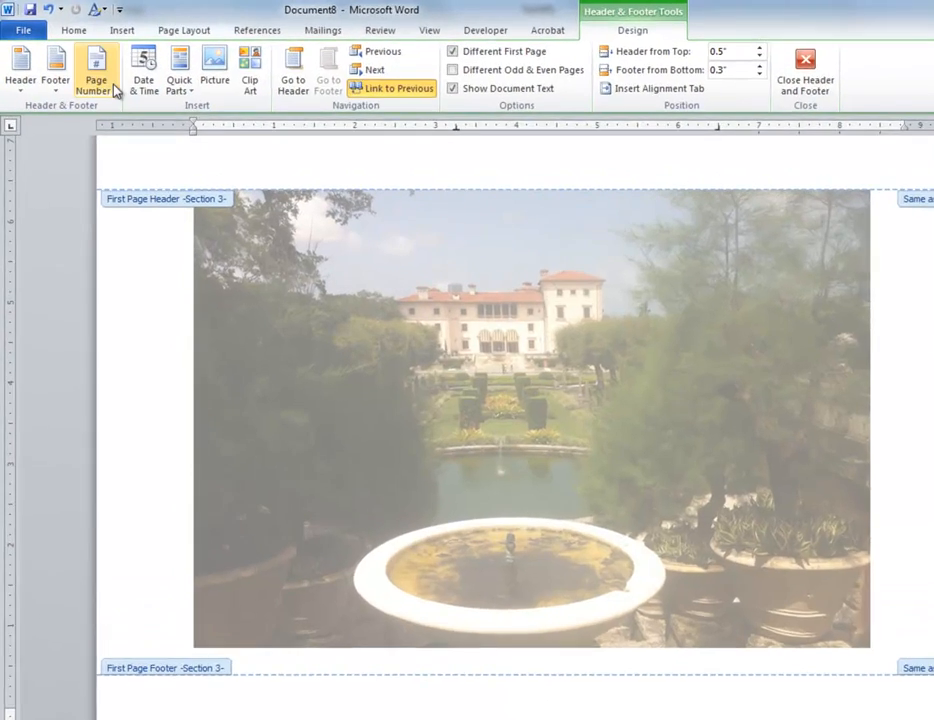
click(90, 78)
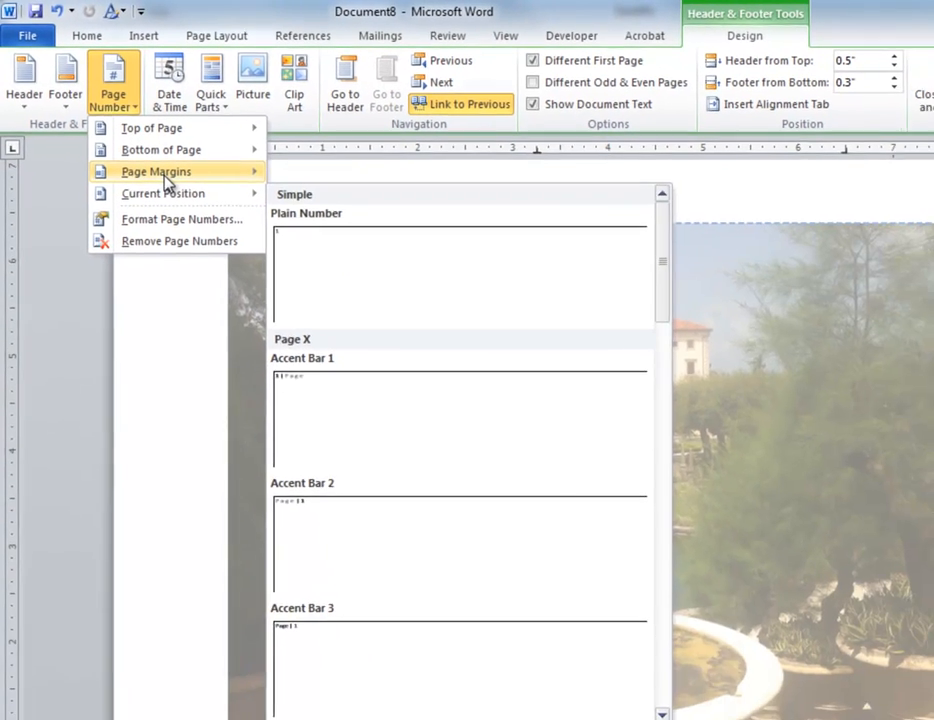
mouse_move(166, 180)
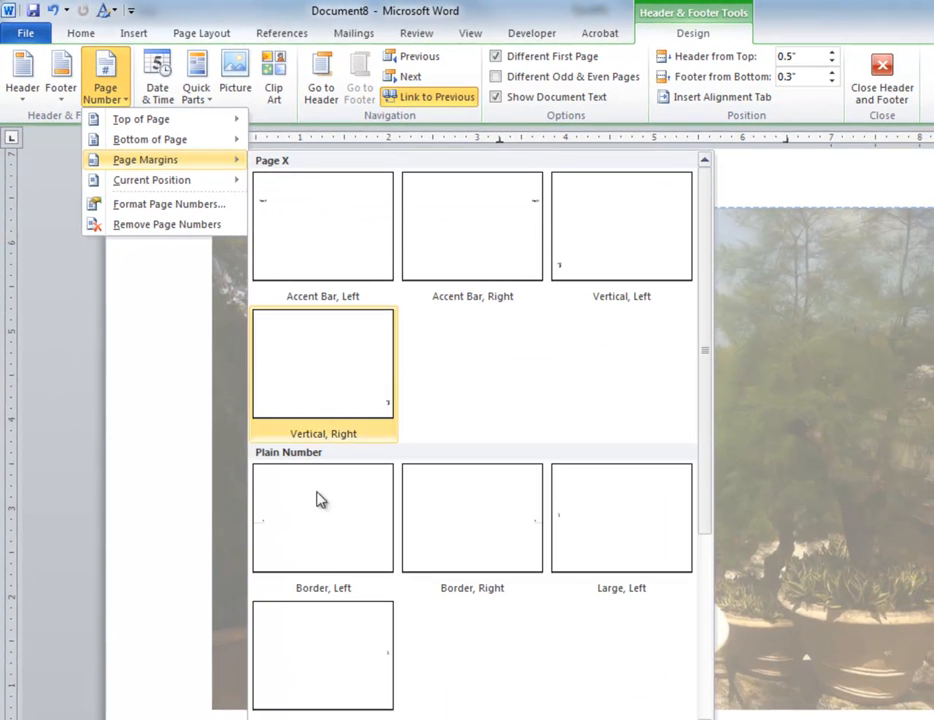
click(315, 553)
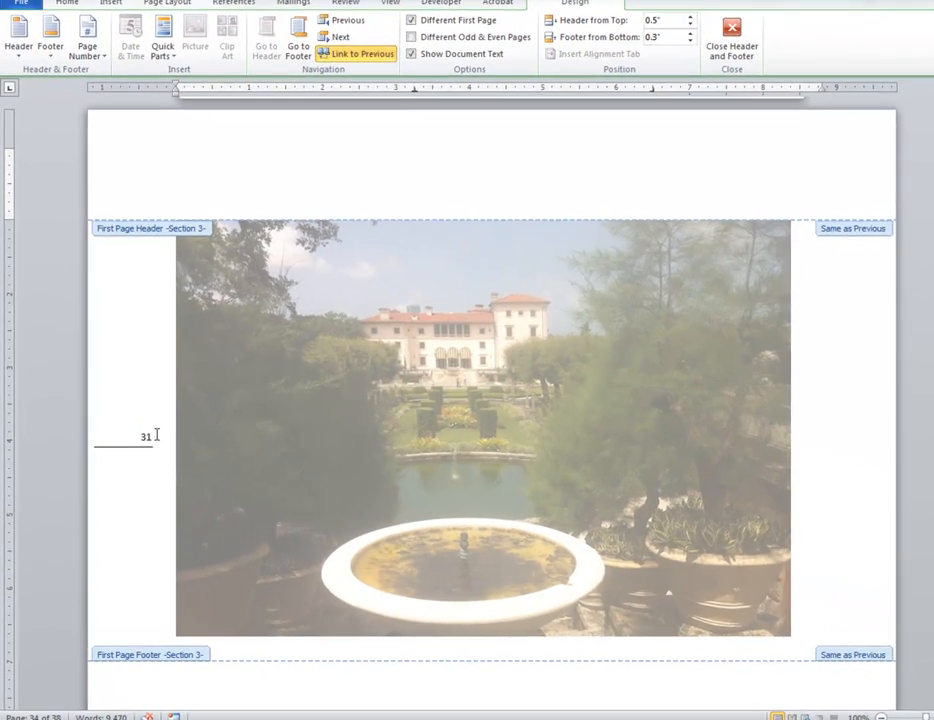
Remove the border line beneath the page number in the landscape page's left margin.
click(149, 443)
drag(149, 443, 115, 442)
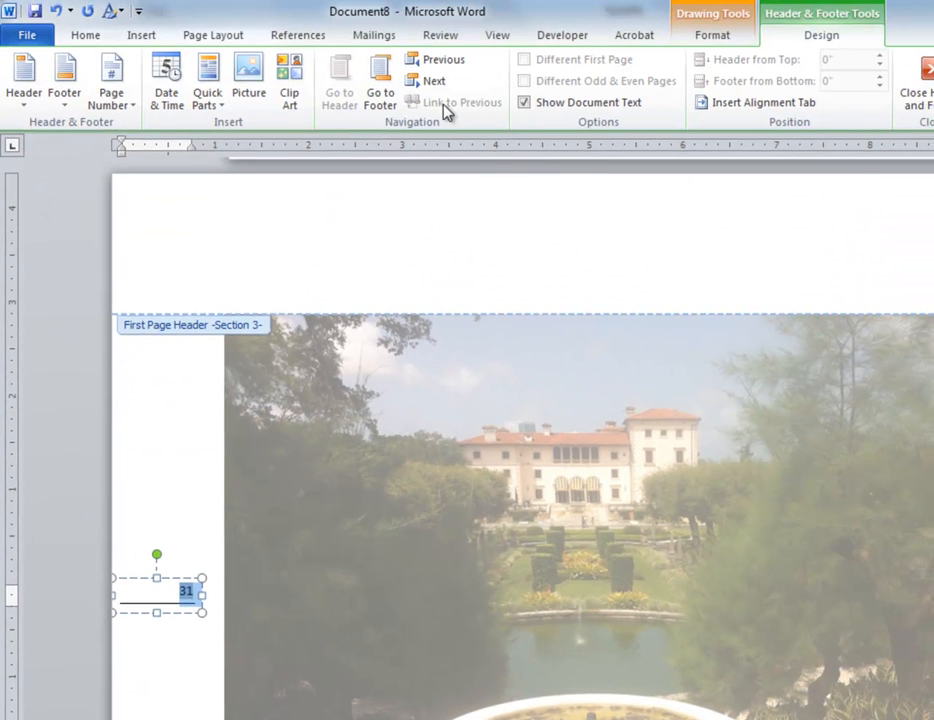
click(710, 38)
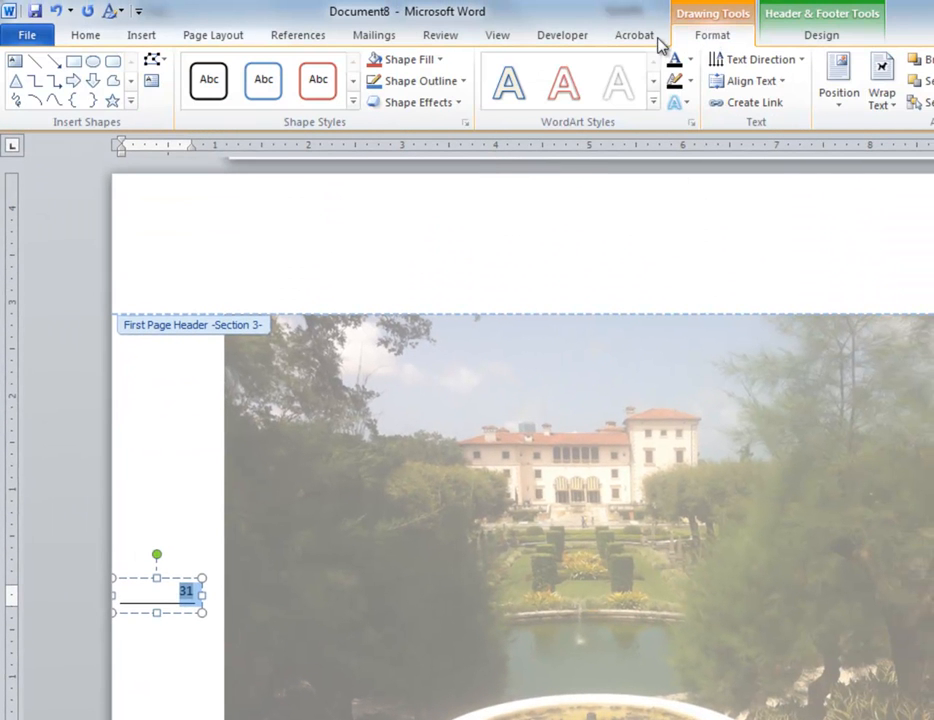
click(90, 37)
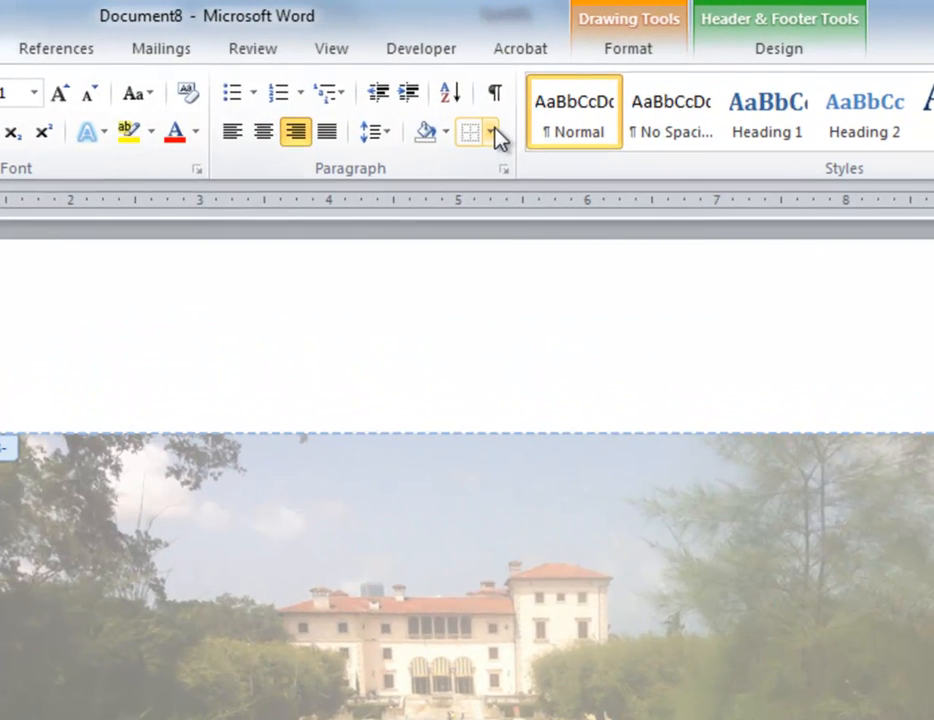
click(543, 116)
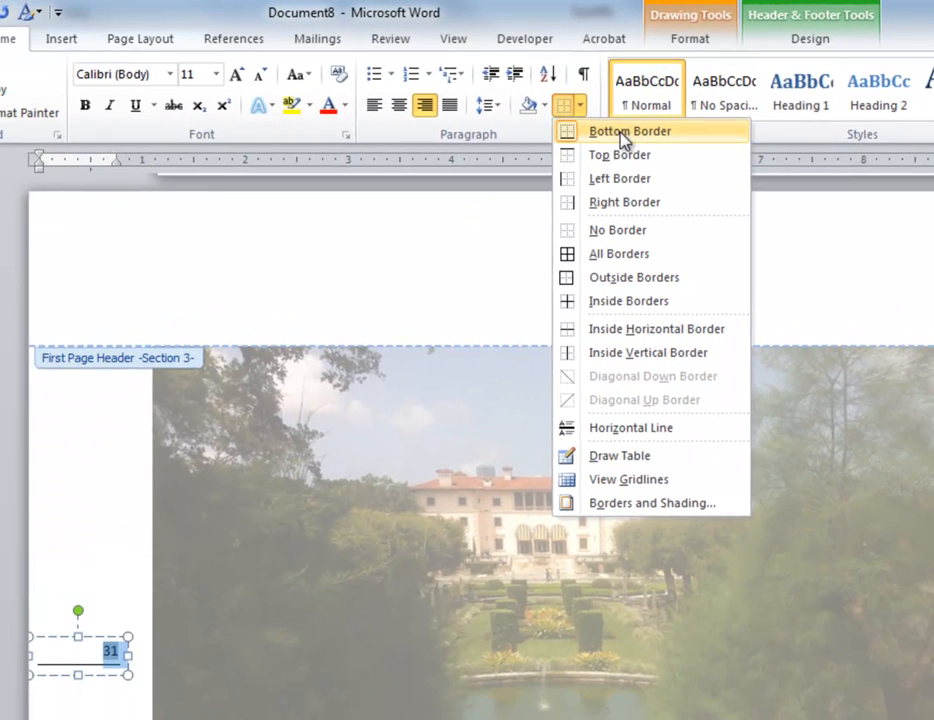
click(634, 232)
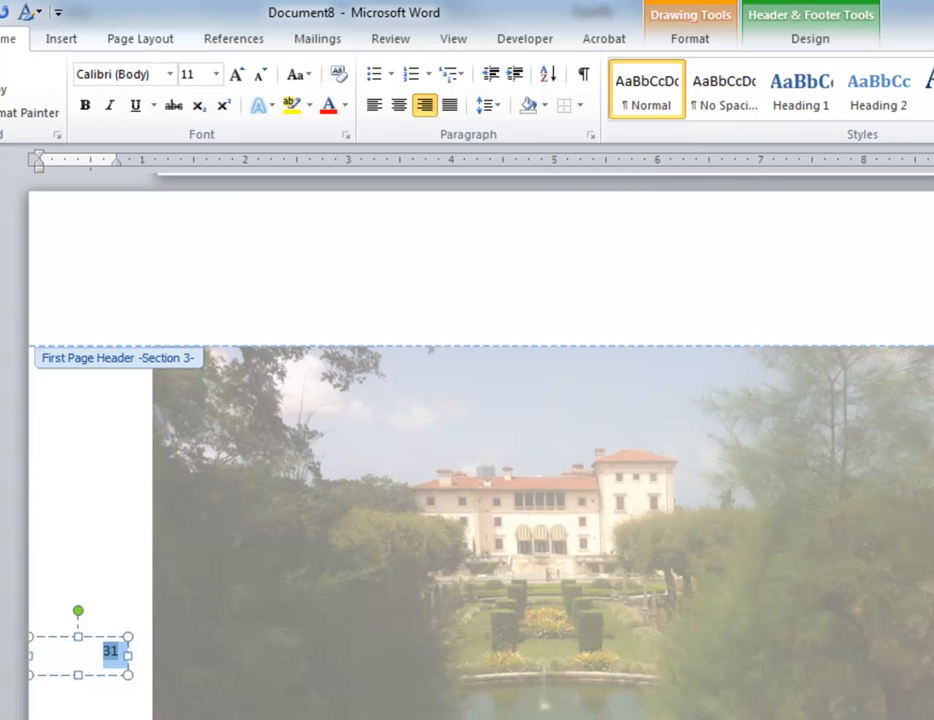
Narrow the margin page number's text box and rotate all its text 90°.
drag(128, 655, 95, 655)
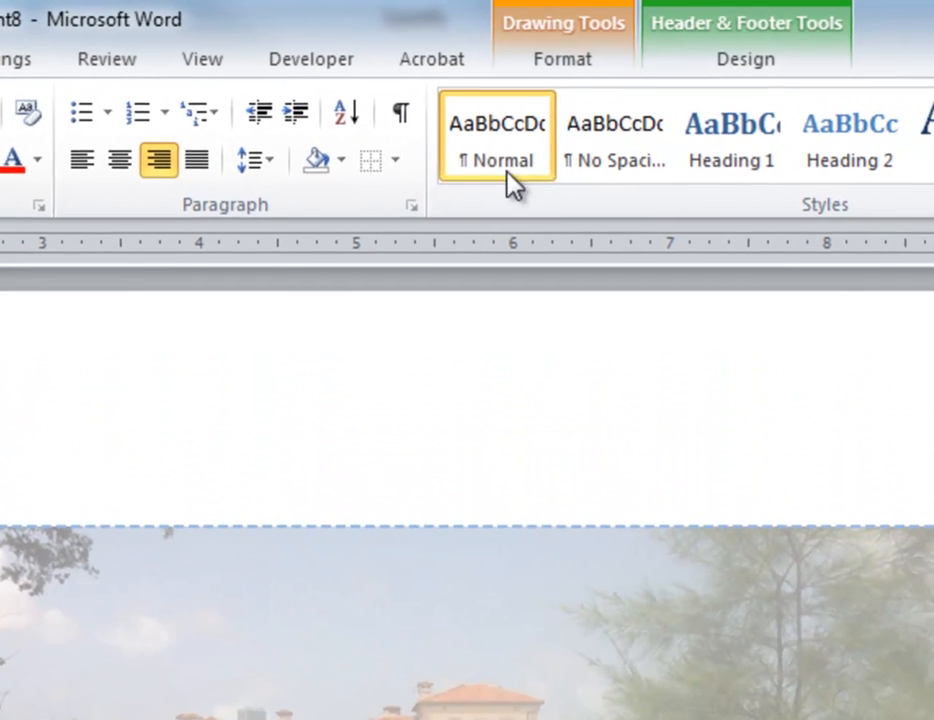
click(565, 50)
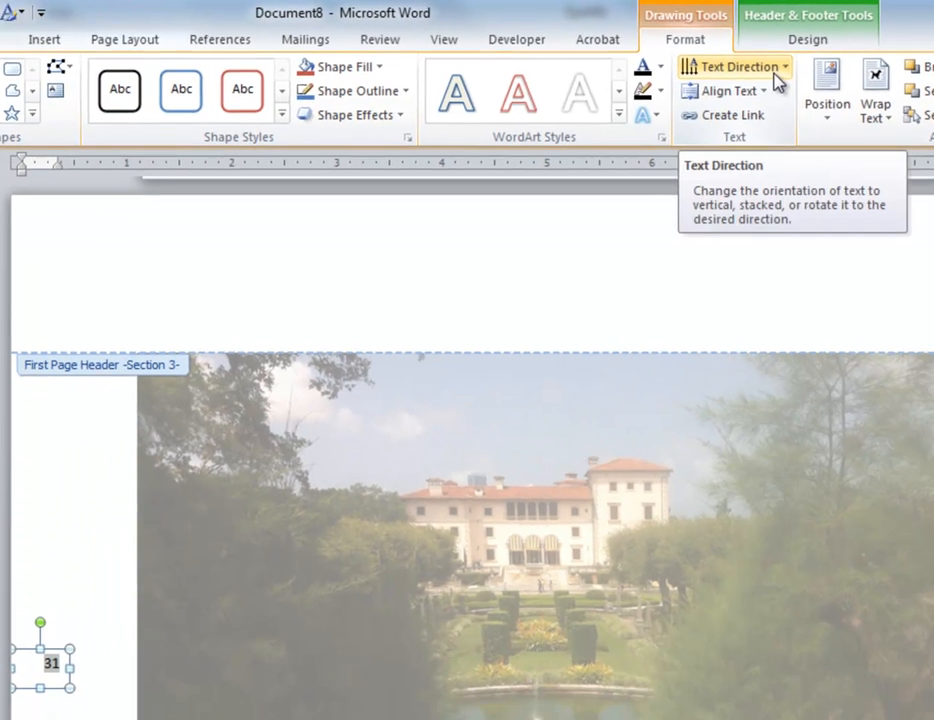
click(640, 100)
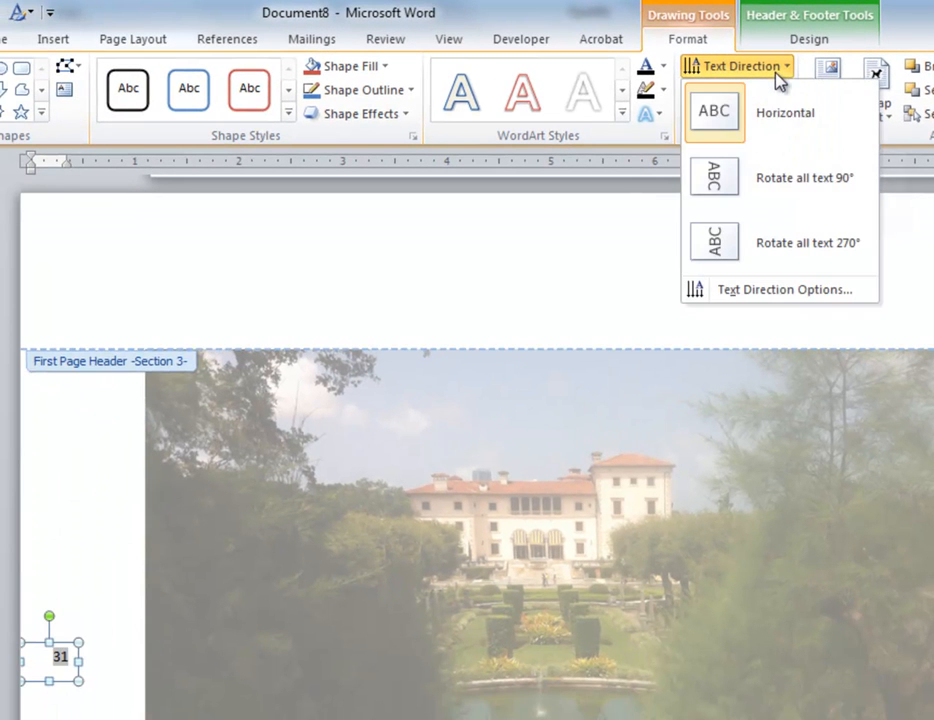
click(835, 178)
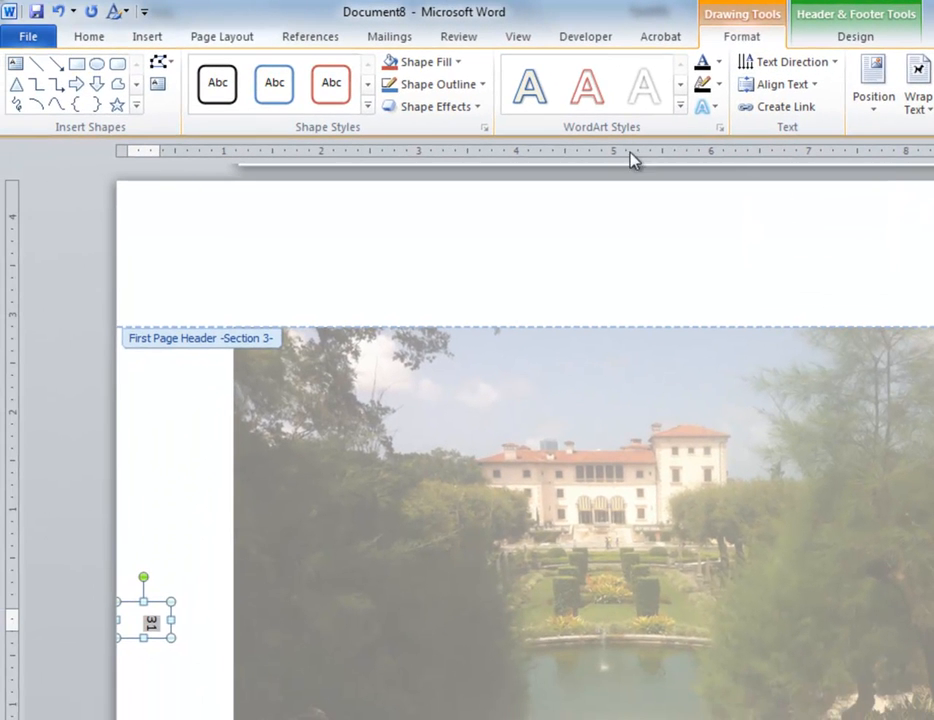
Set the rotated page number's font to Times New Roman, leave the header and check the picture page against the page following it.
click(112, 38)
click(251, 71)
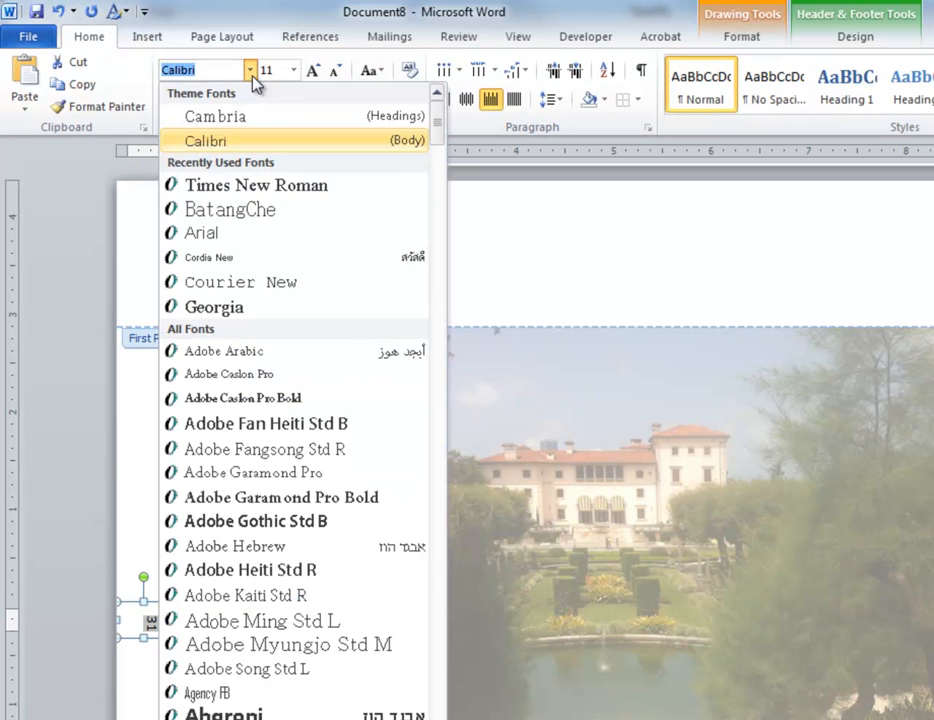
click(256, 185)
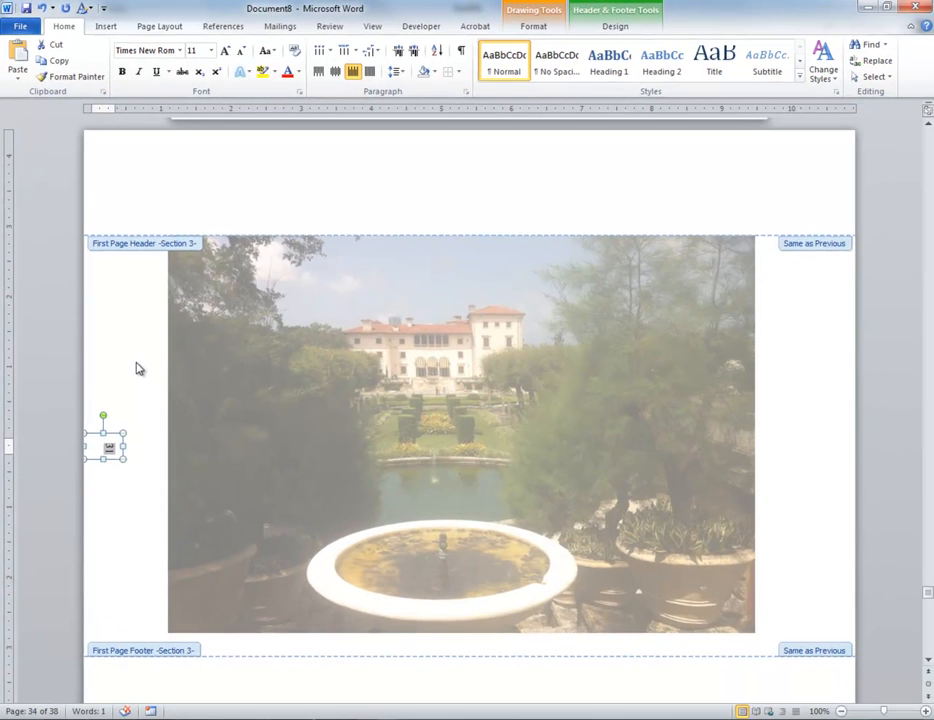
double_click(138, 369)
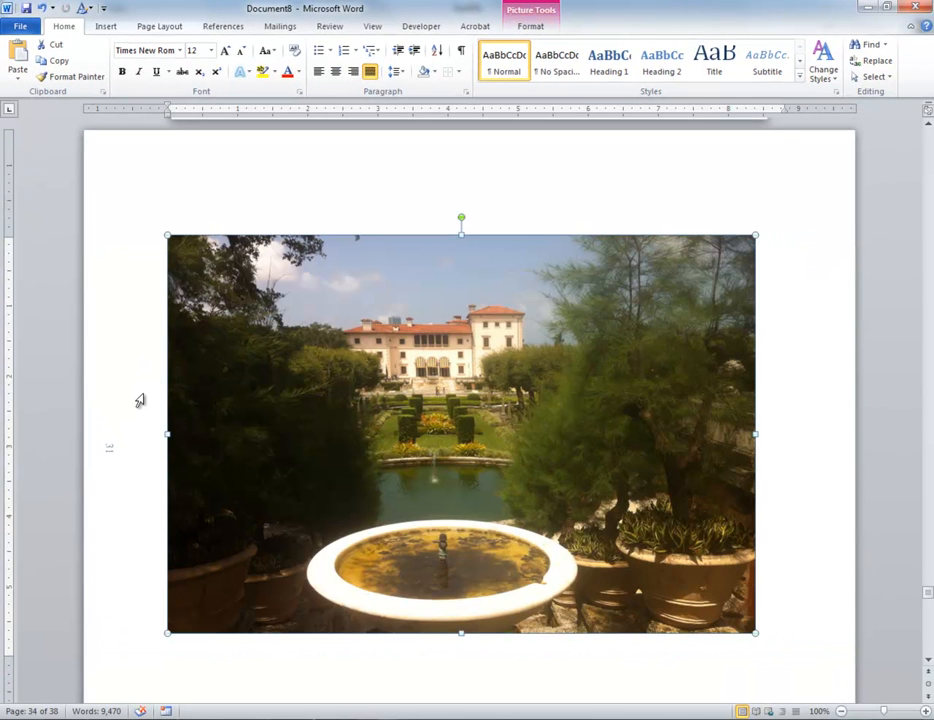
scroll(140, 398, down, 1)
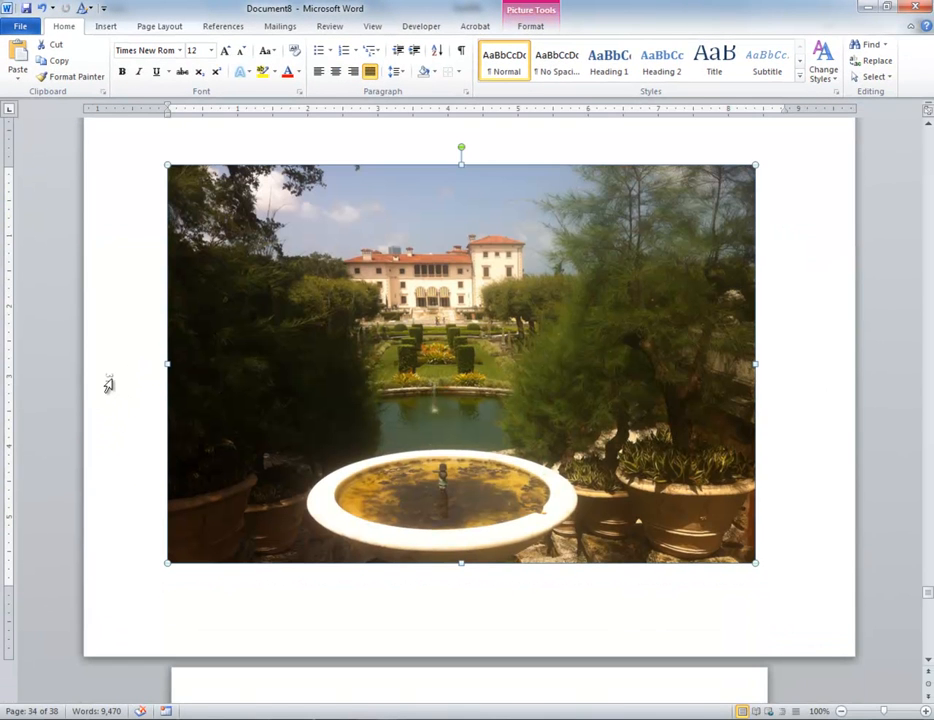
scroll(170, 372, up, 3)
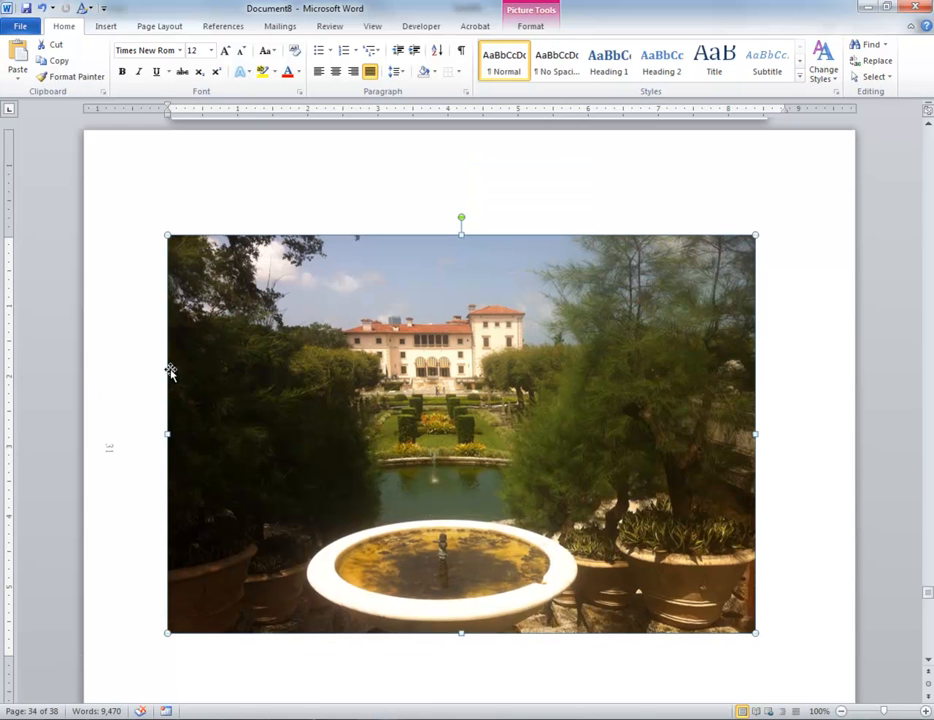
scroll(170, 372, down, 4)
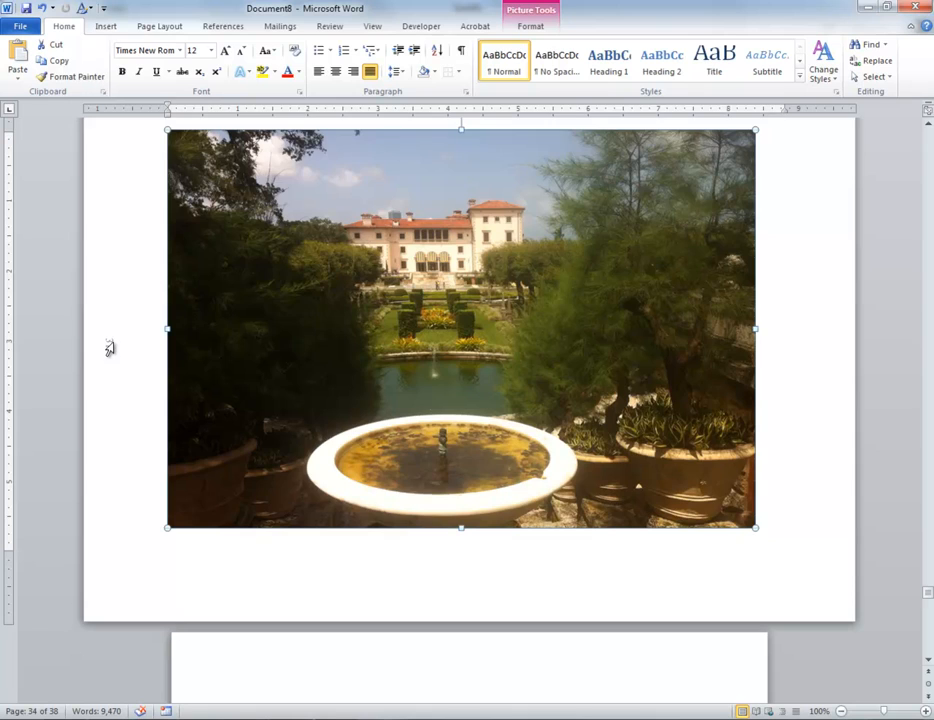
scroll(110, 347, down, 11)
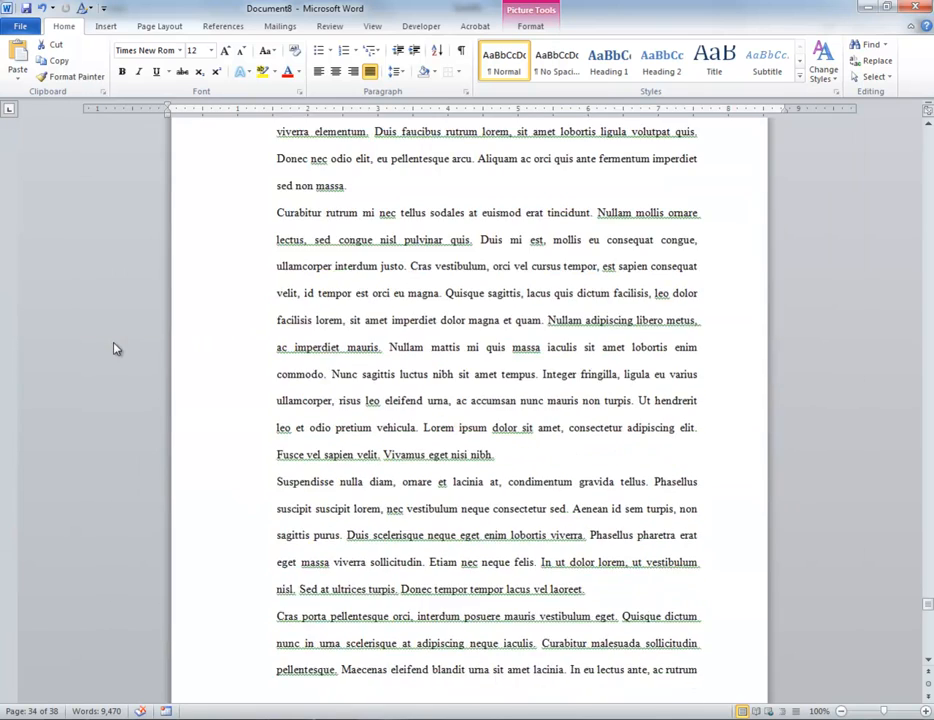
scroll(113, 348, up, 10)
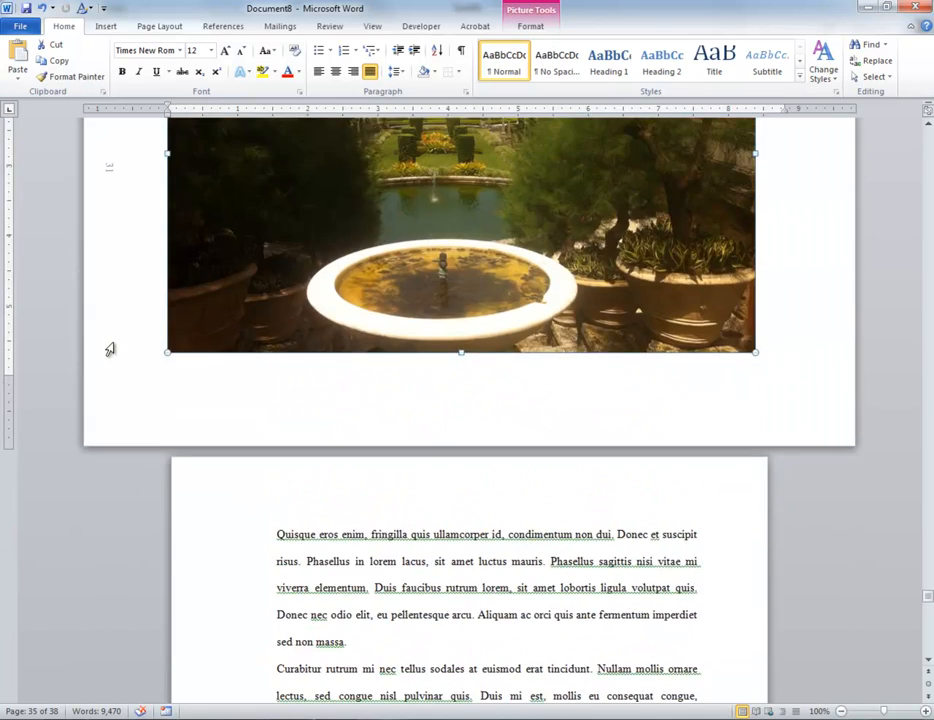